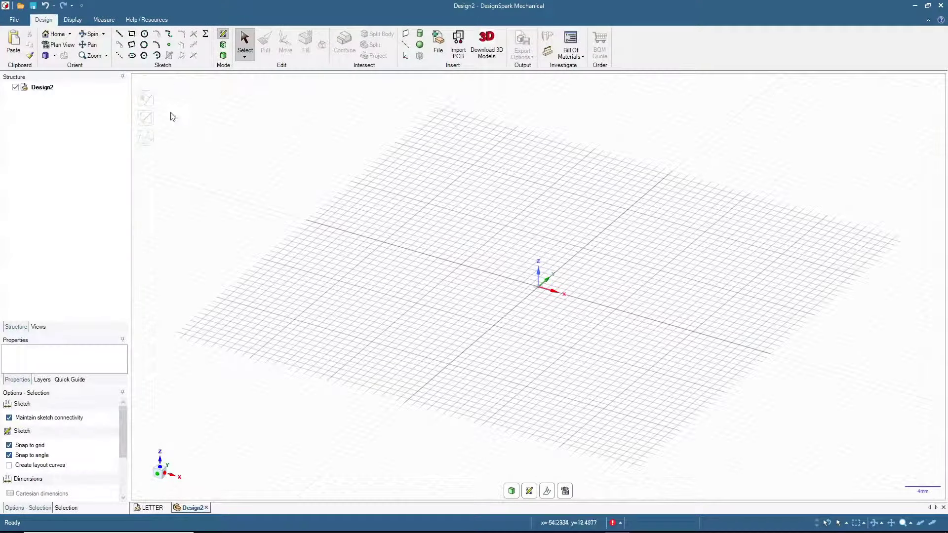
Sketch an 80 mm by 30 mm rectangle and convert it to a flat surface in 3D Mode.
left_click(131, 34)
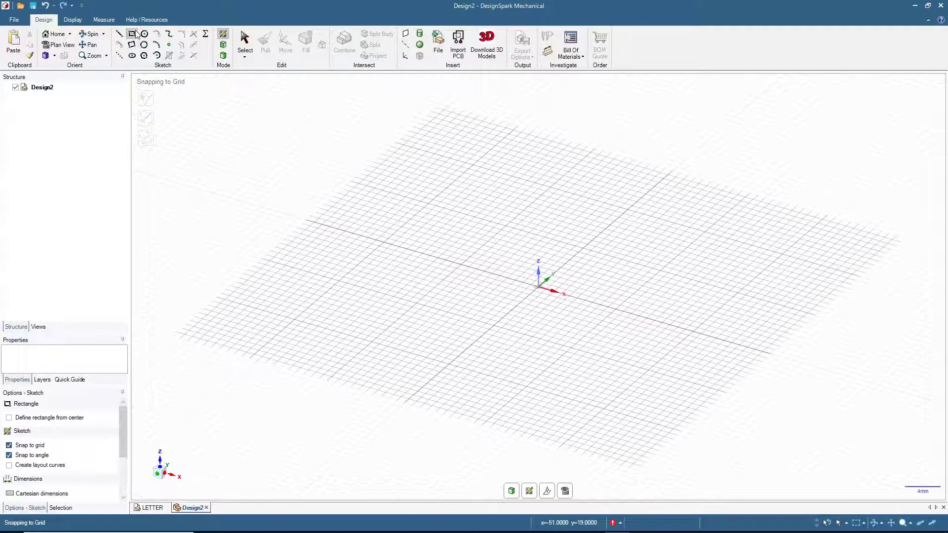
left_click(364, 171)
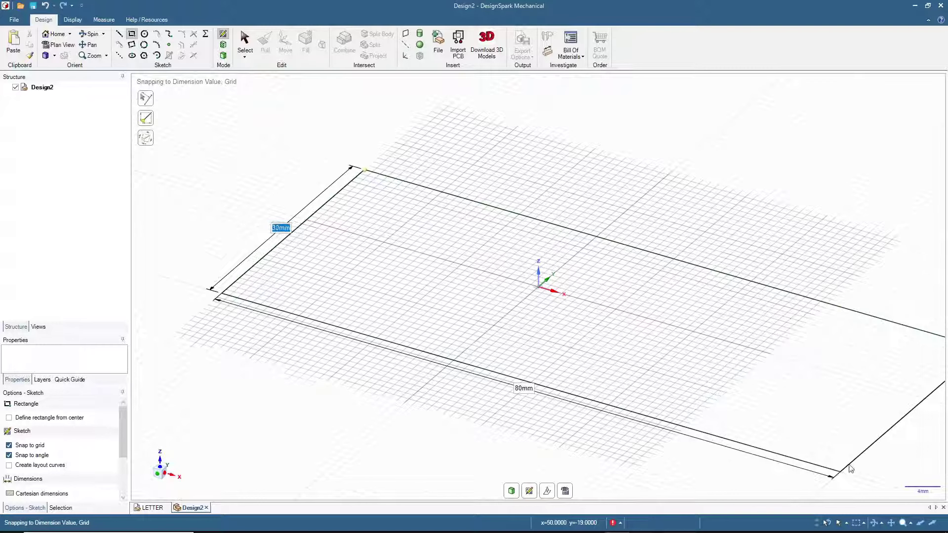
left_click(846, 468)
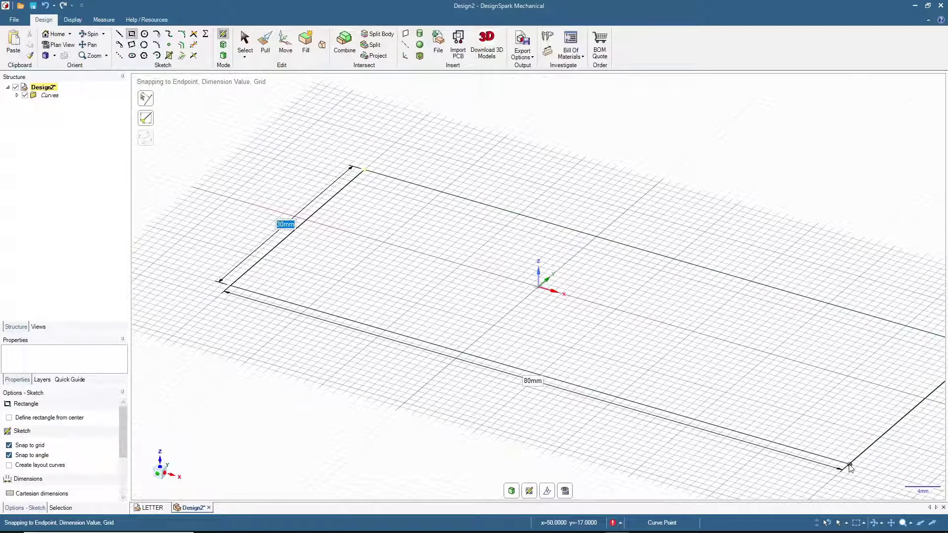
left_click(223, 56)
Pull the rectangular surface upward into a solid block and fit the view with Home.
left_click(421, 285)
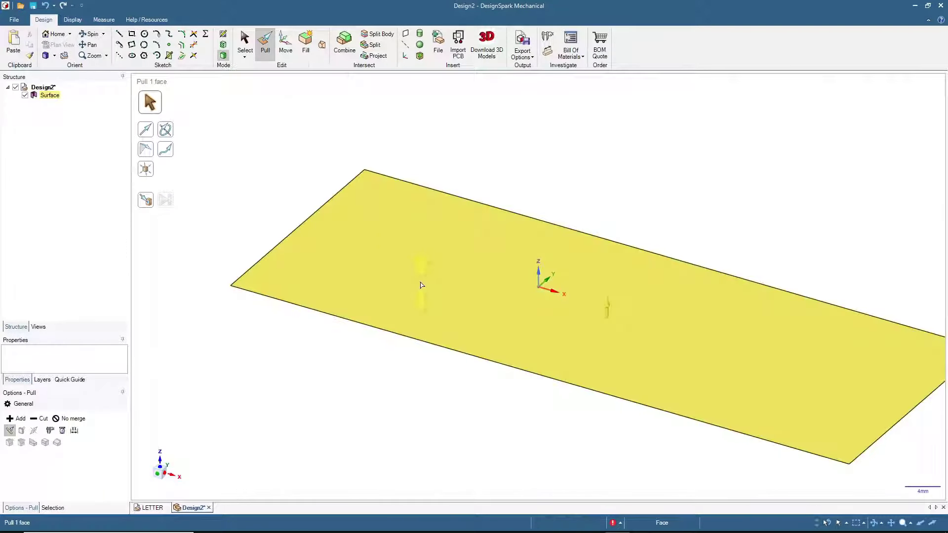
left_click_drag(422, 298, 425, 214)
scroll(588, 127, "down", 2)
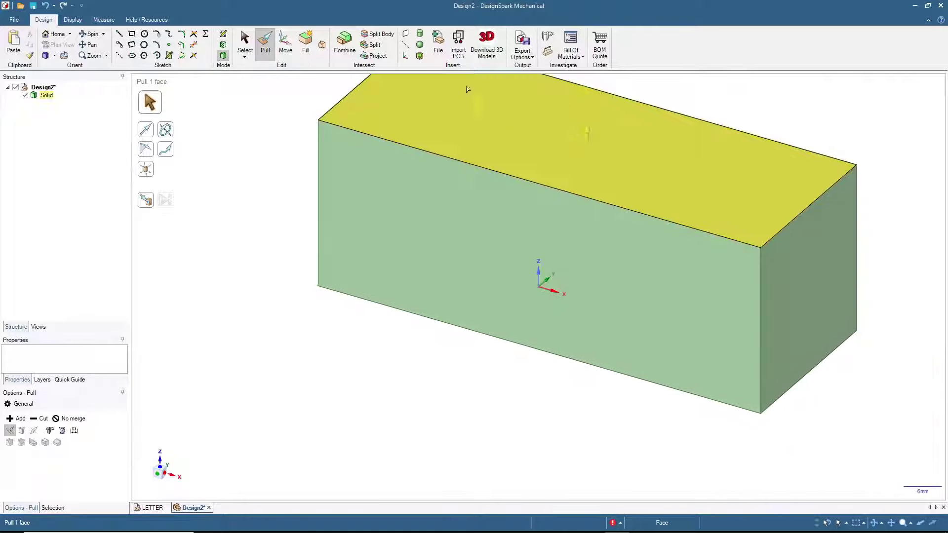
left_click(245, 42)
left_click(56, 33)
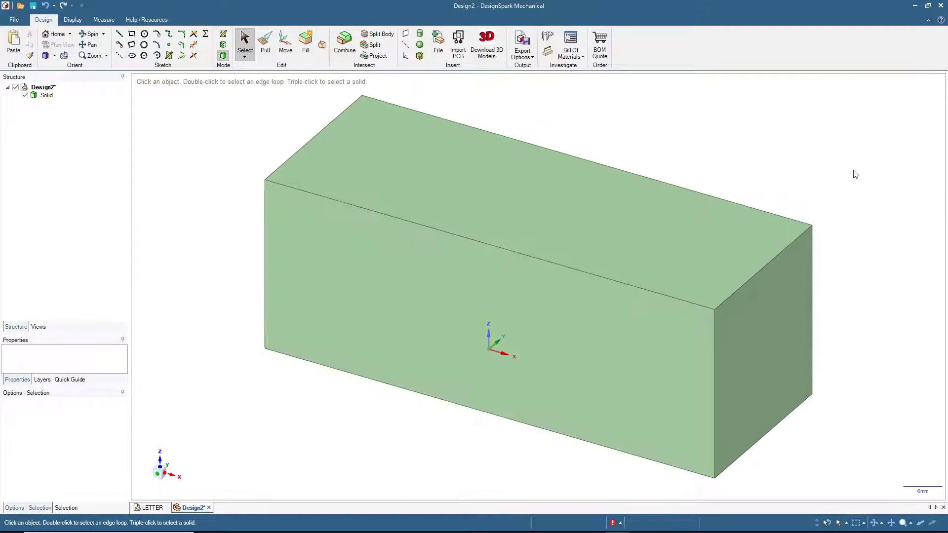
On the block's end face in Plan View, draw a diagonal line from the top edge to the left edge.
left_click(735, 343)
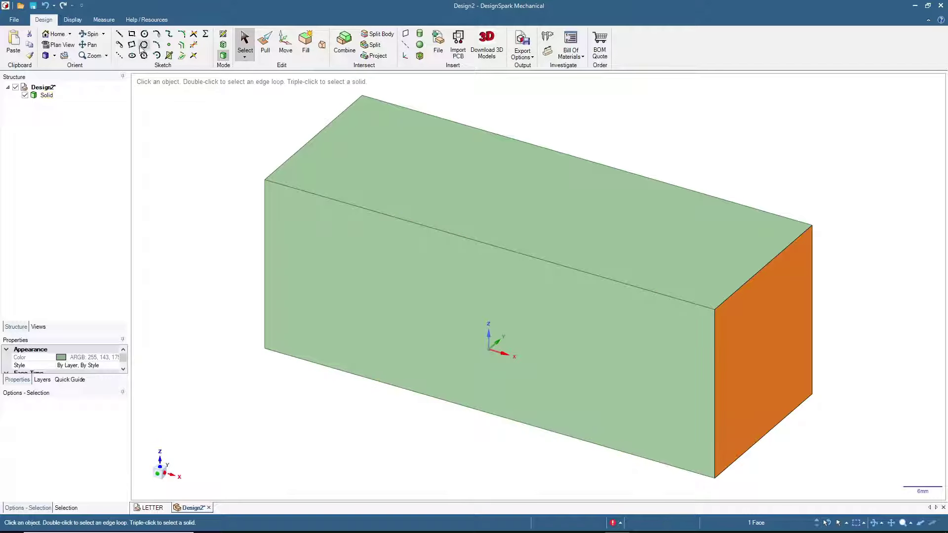
left_click(120, 35)
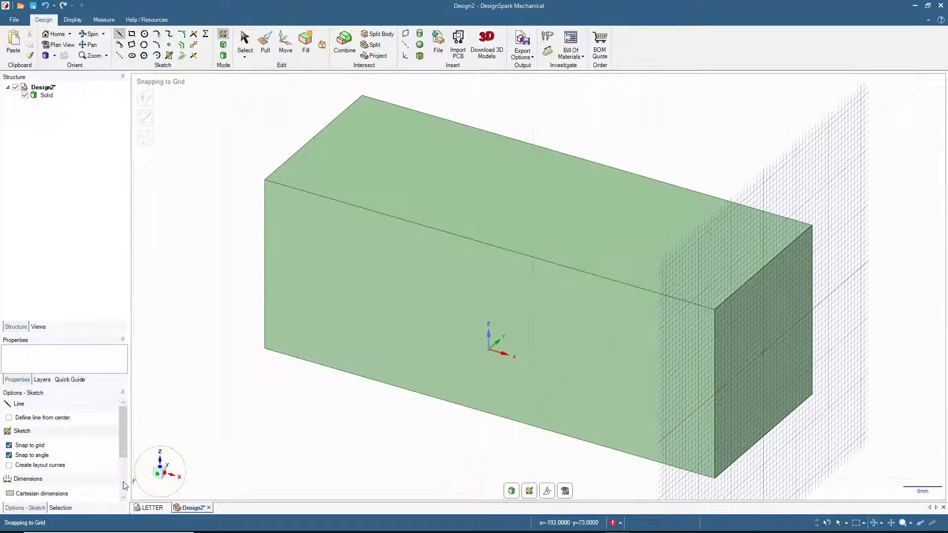
left_click(167, 475)
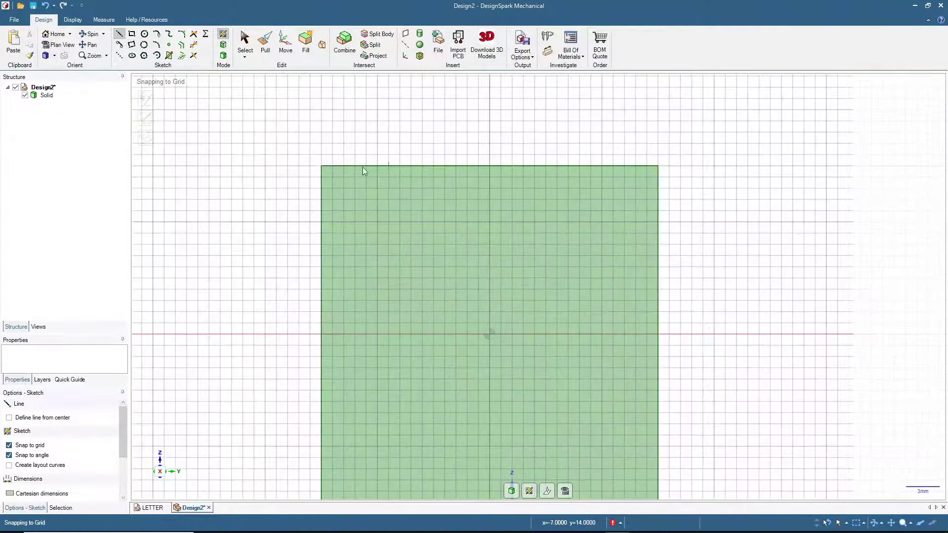
left_click(321, 167)
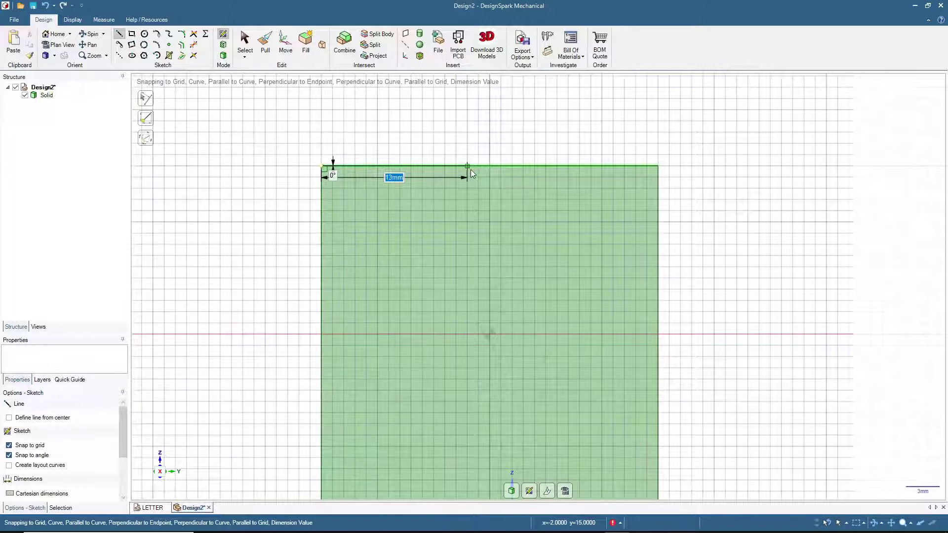
left_click(433, 166)
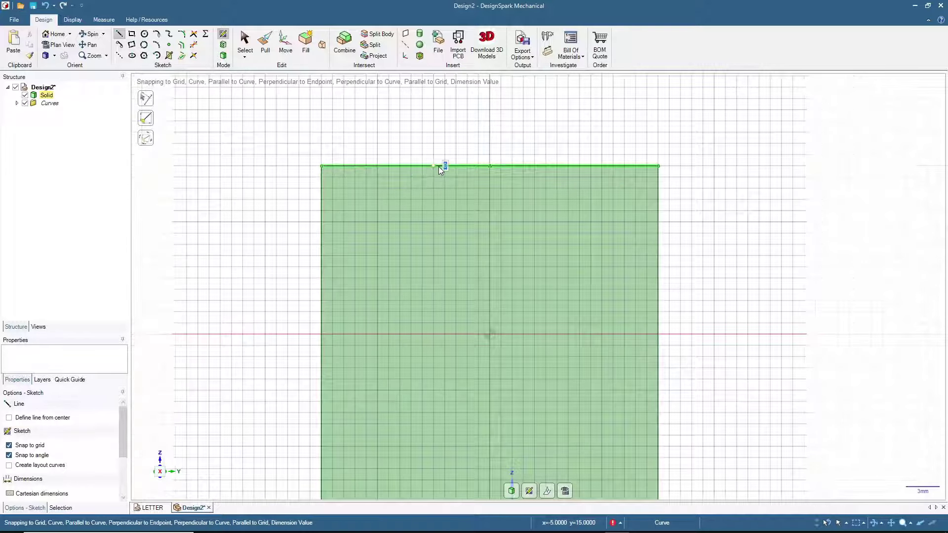
key("Escape")
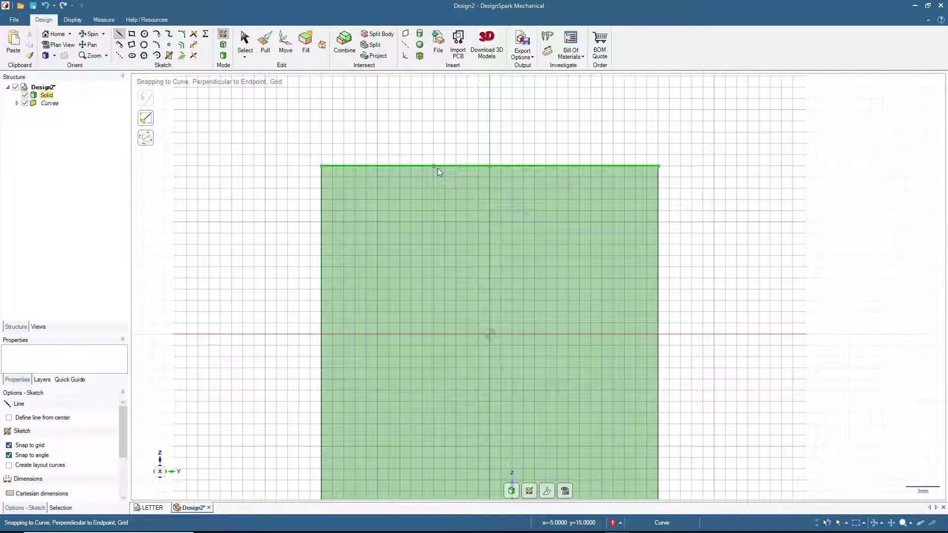
left_click(438, 169)
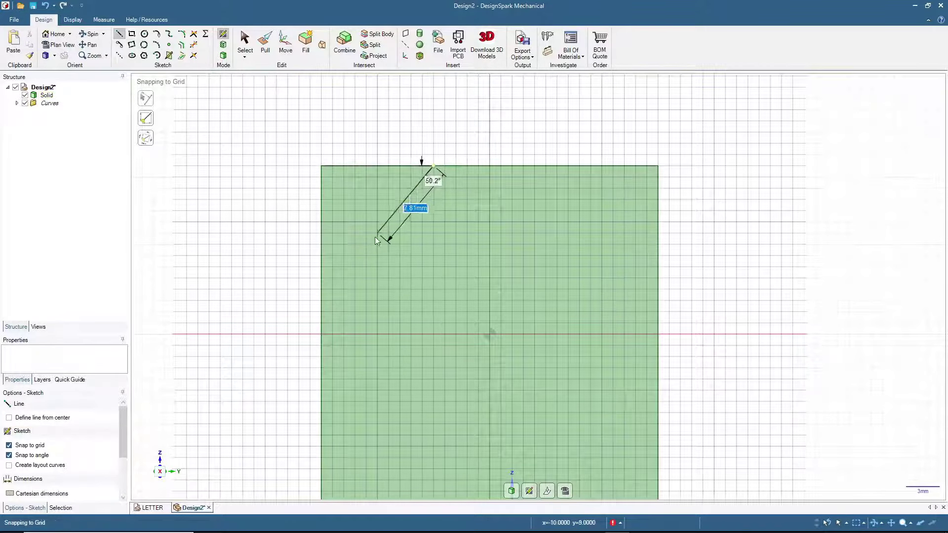
left_click(323, 279)
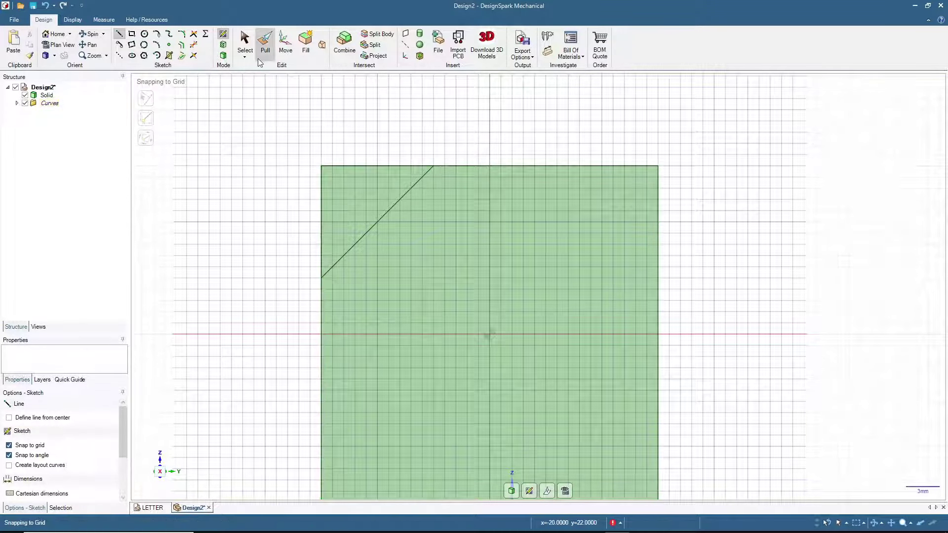
Pull away the corner triangle to bevel the block along its full length, then select the slanted face.
left_click(223, 56)
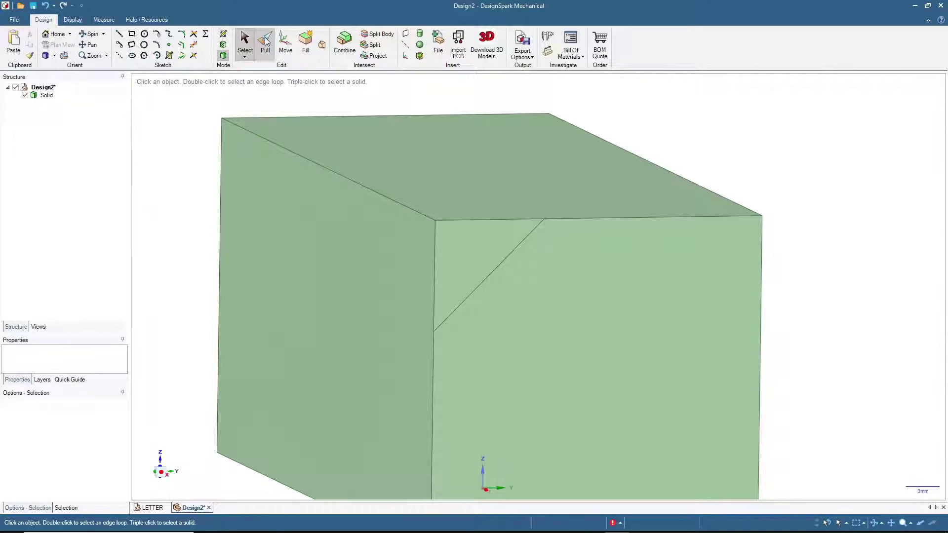
left_click(265, 41)
left_click(457, 257)
left_click_drag(457, 257, 222, 129)
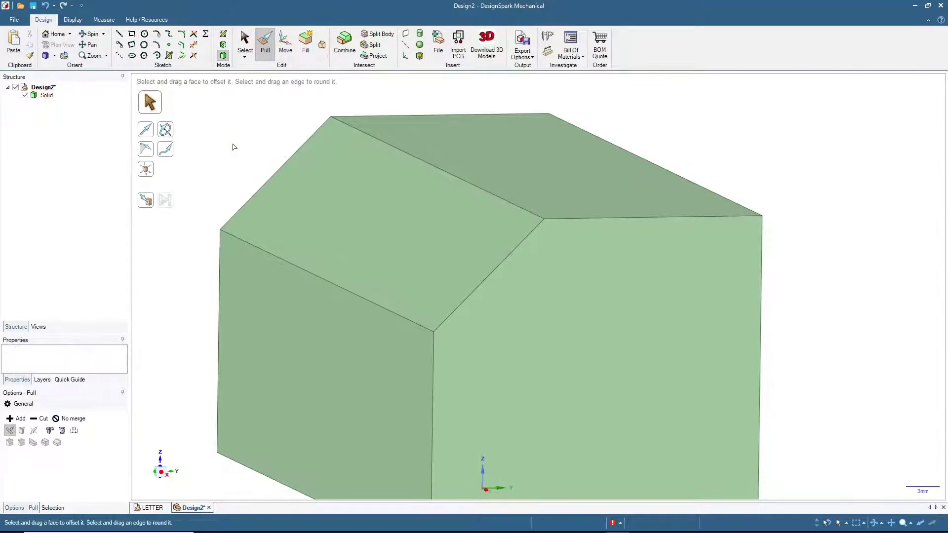
left_click(69, 33)
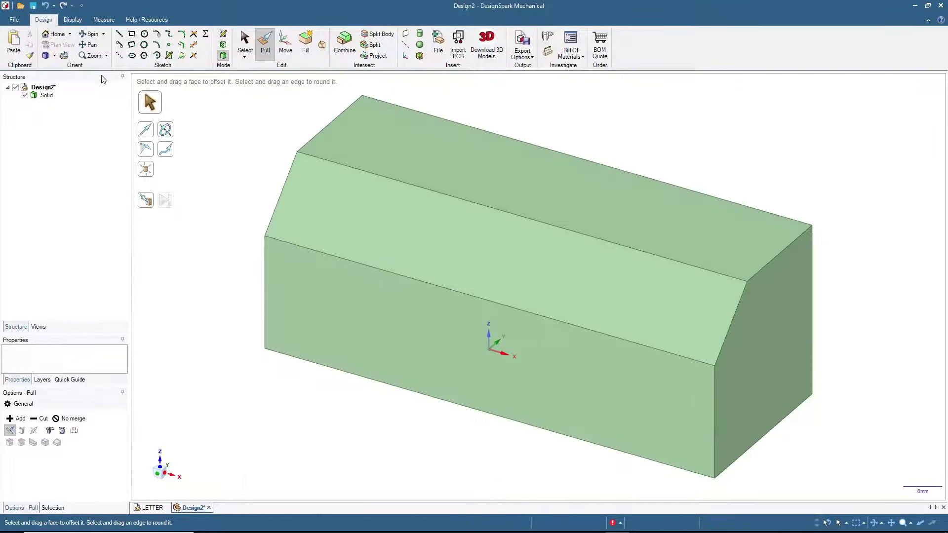
left_click(245, 42)
left_click(368, 214)
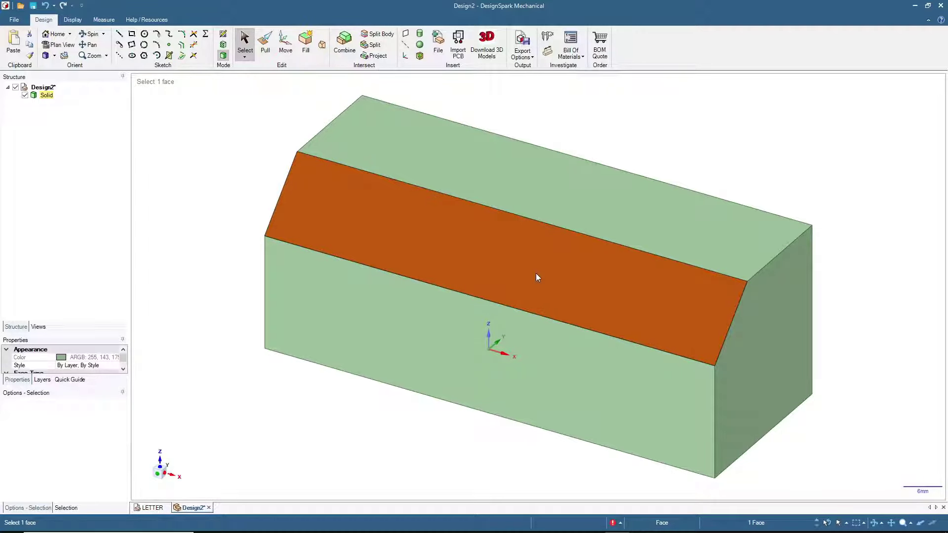
Spin the model and select the stand's end face for sketching.
left_click(807, 172)
middle_click_drag(817, 152, 719, 131)
left_click(604, 239)
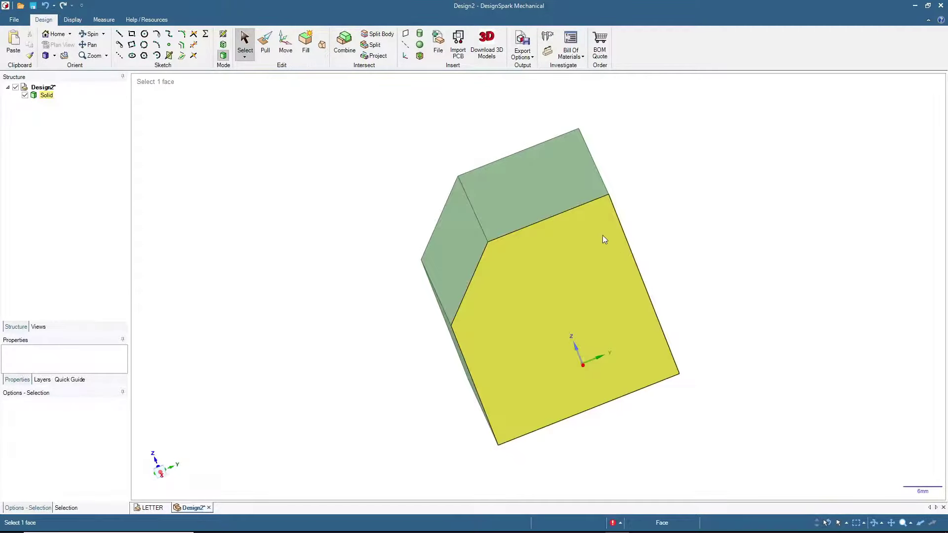
left_click(571, 230)
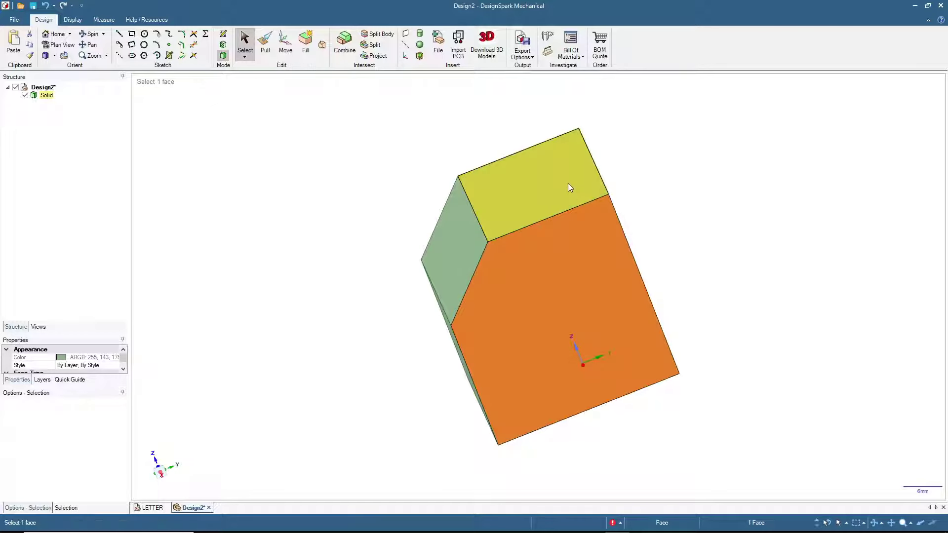
Sketch two 3 mm by 30 mm rectangles on the end face, one near each side.
left_click(131, 34)
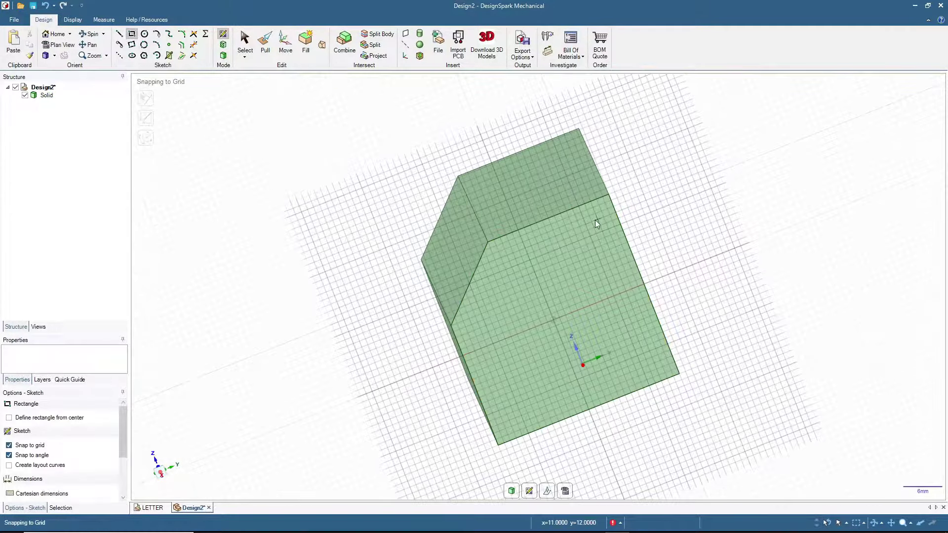
scroll(595, 221, "up", 4)
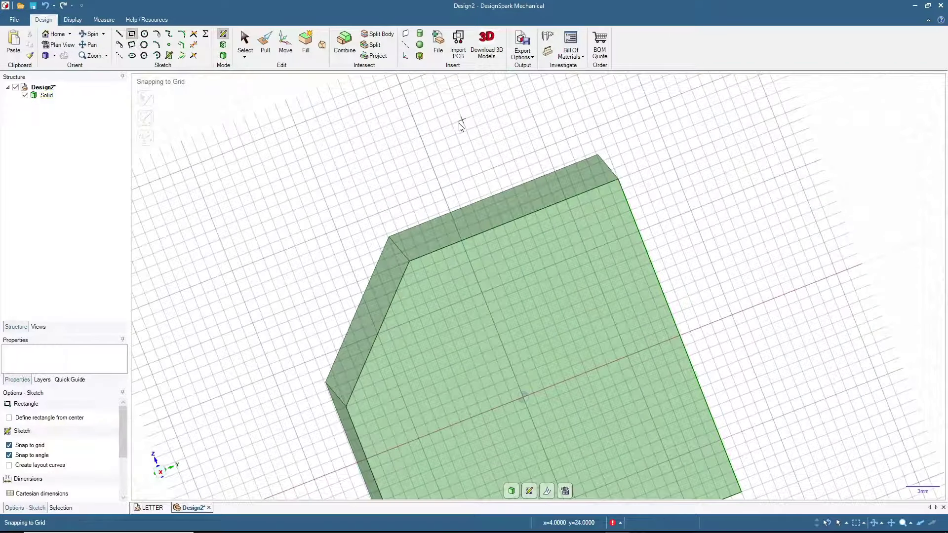
scroll(459, 127, "down", 2)
left_click(570, 163)
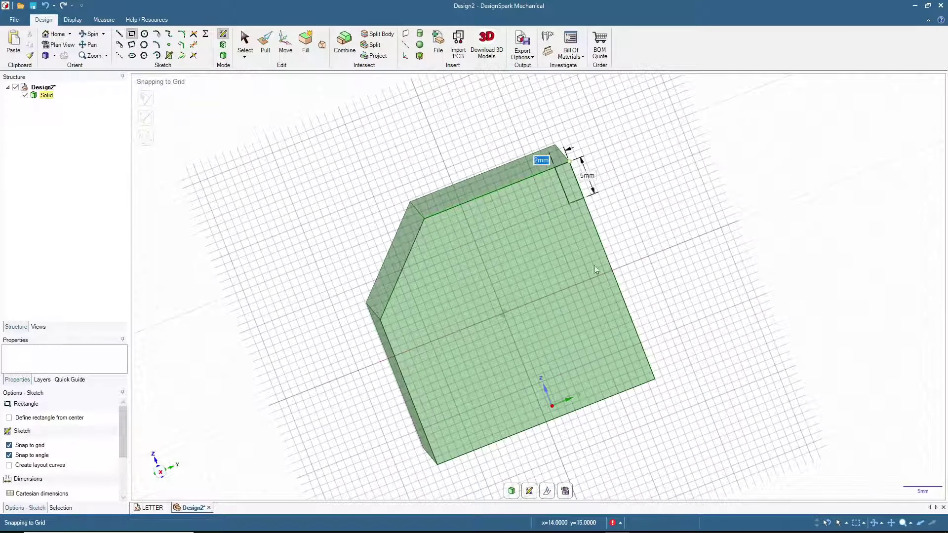
left_click(634, 390)
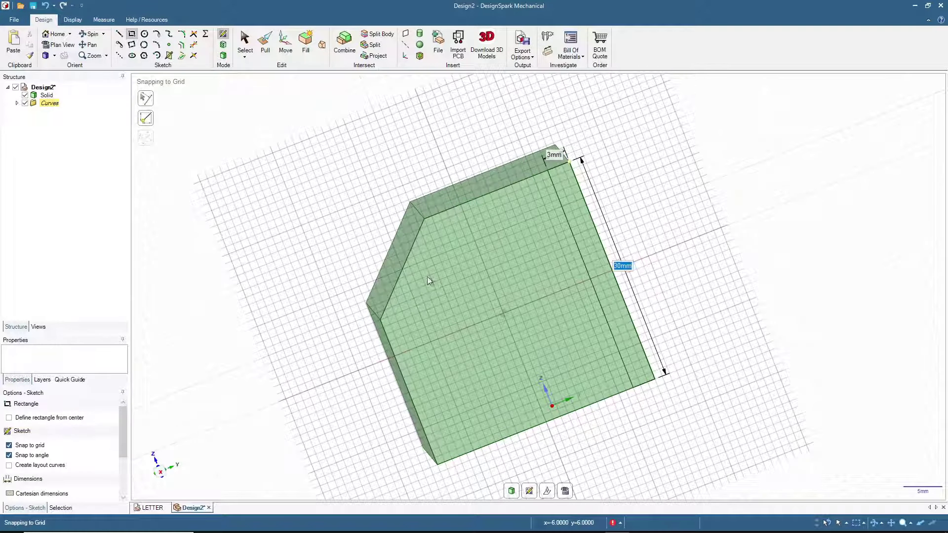
left_click(425, 220)
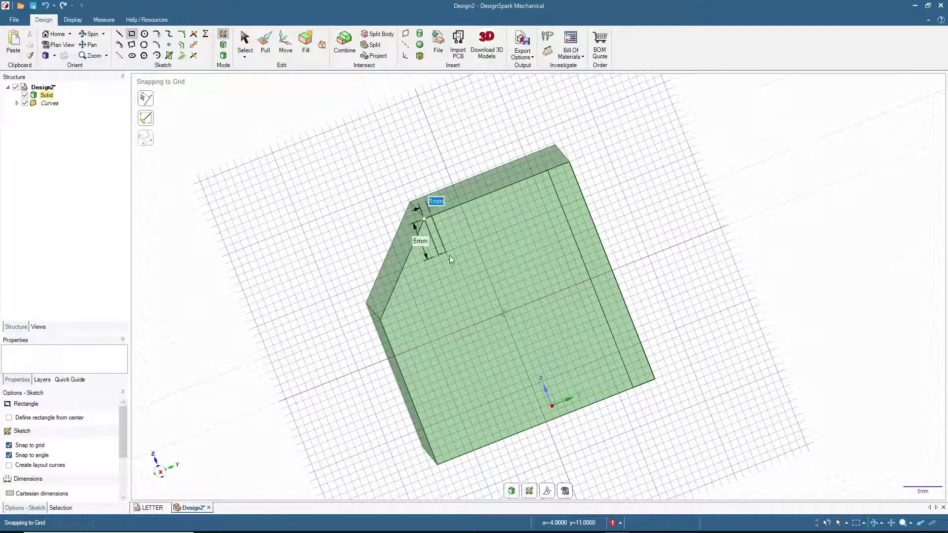
left_click(531, 426)
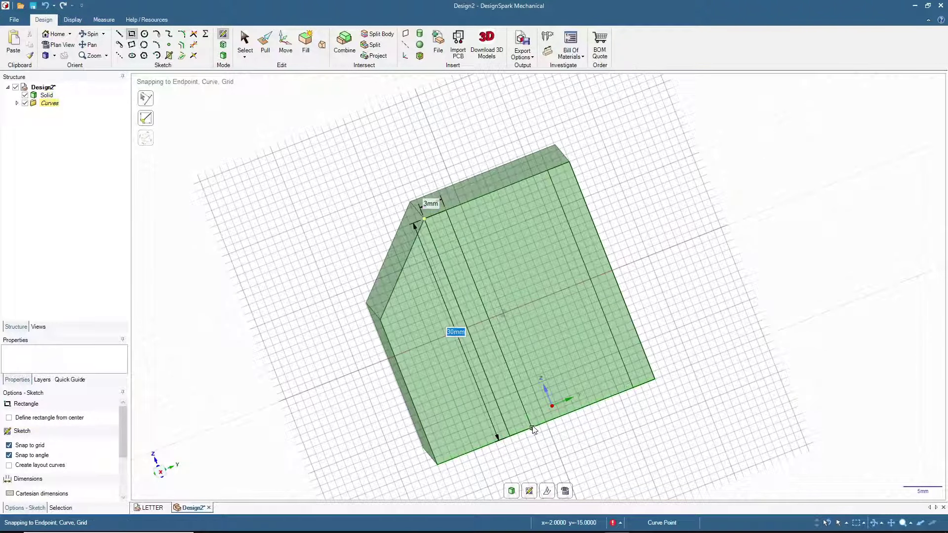
left_click(532, 427)
key("Tab")
left_click(242, 39)
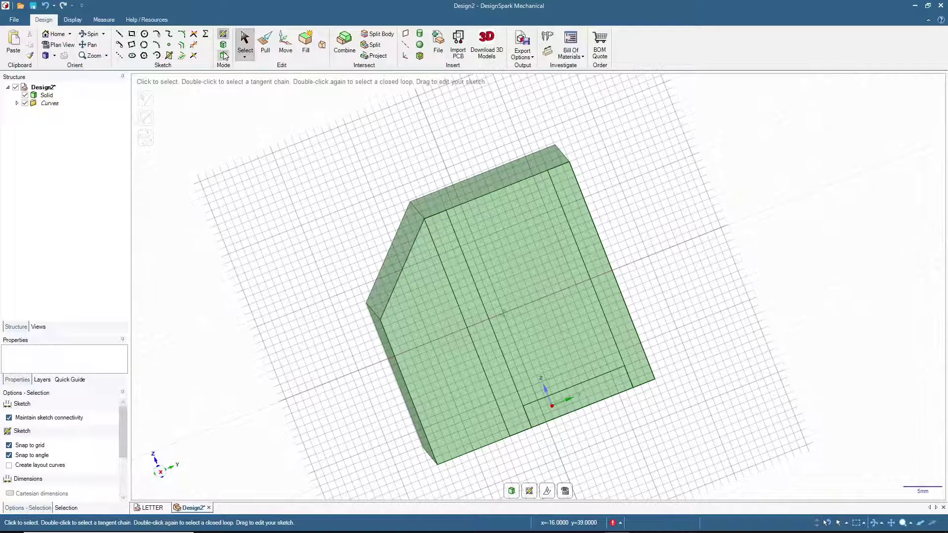
left_click(223, 56)
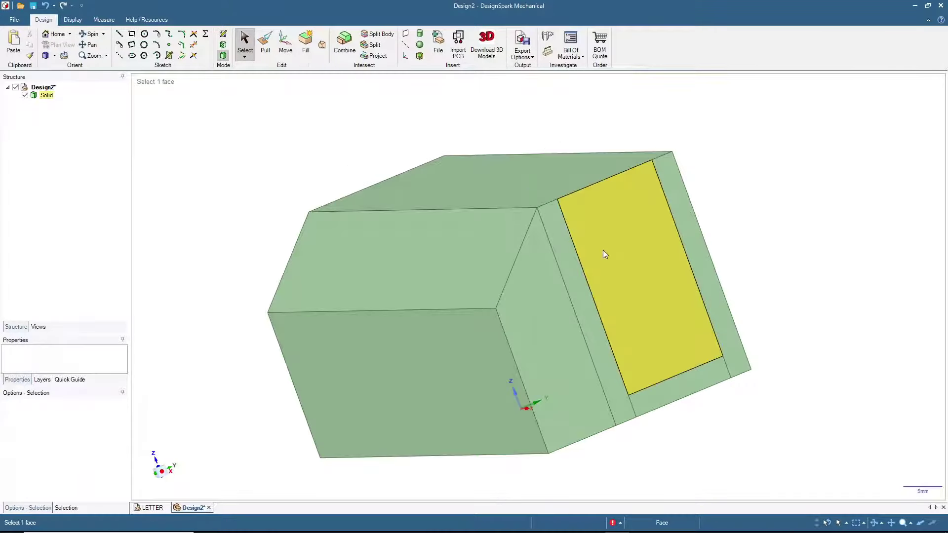
Push the face between the strips through the block to cut a slot beside a 3 mm wall.
left_click(610, 242)
left_click(267, 45)
left_click_drag(547, 232, 317, 206)
left_click(245, 40)
middle_click_drag(243, 177, 529, 290)
left_click(557, 235)
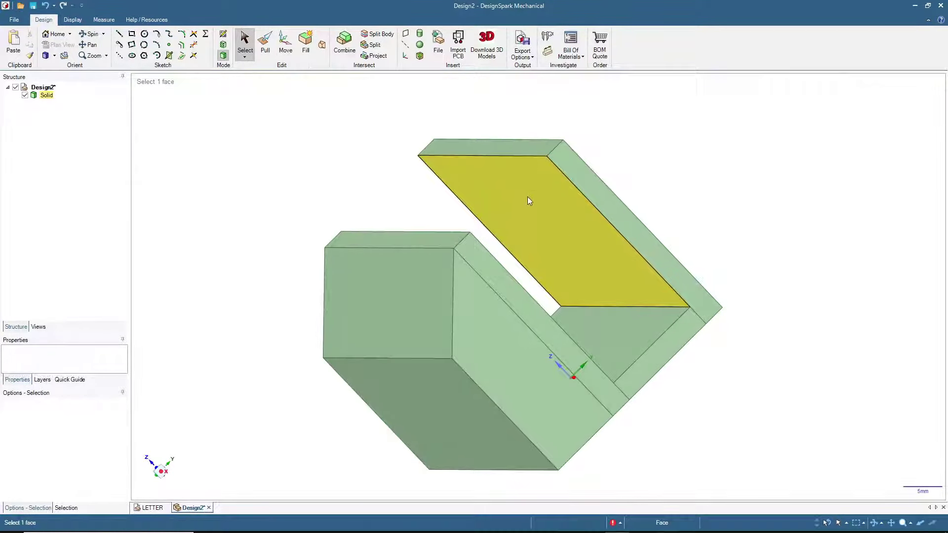
left_click(52, 33)
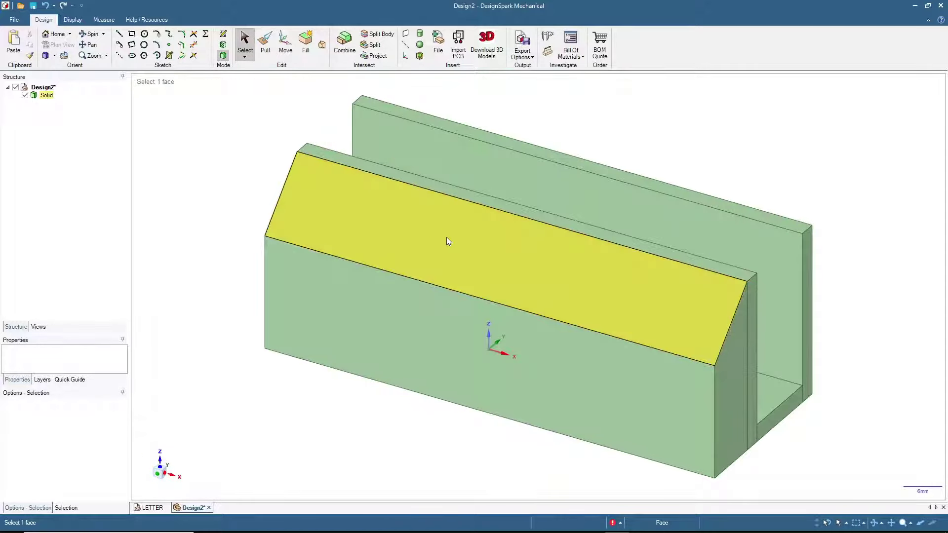
Dimension the slanted face's 14.14 mm width on a new annotation plane.
left_click(448, 241)
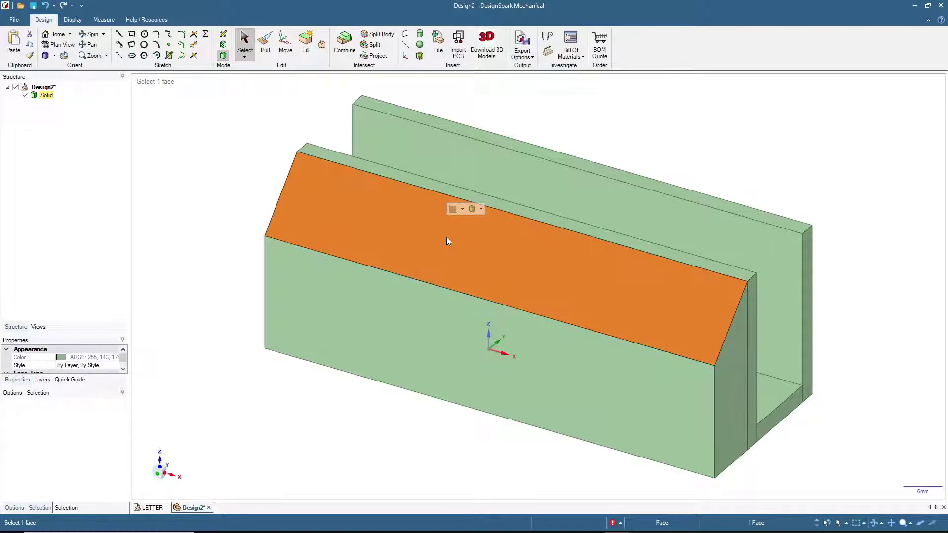
left_click(549, 55)
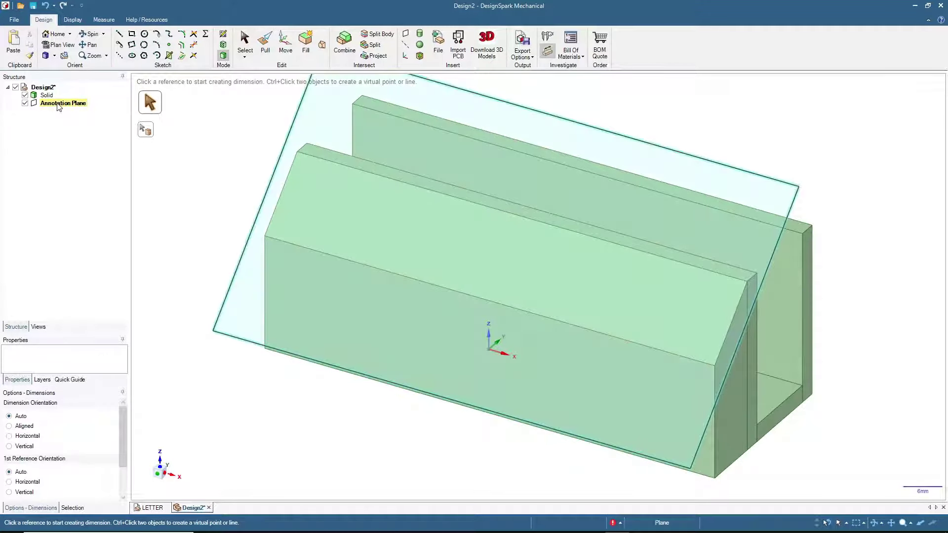
left_click(284, 193)
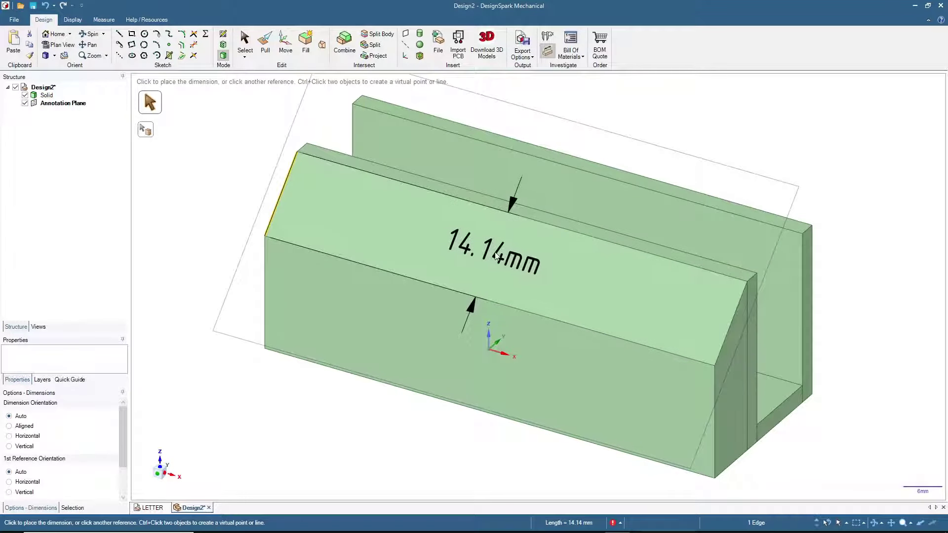
left_click(496, 256)
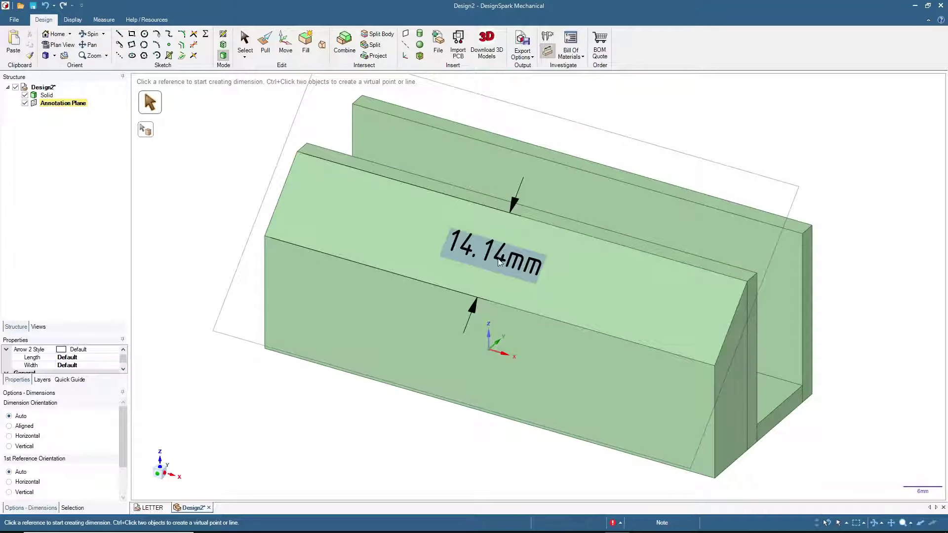
mouse_move(500, 262)
middle_mouse_down()
mouse_move(192, 199)
mouse_move(239, 190)
middle_mouse_up()
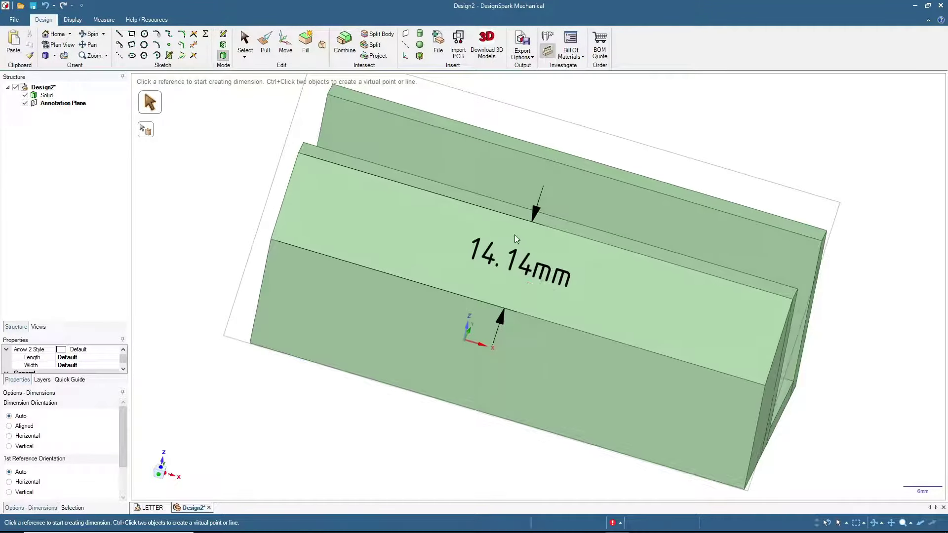
Replace the dimension note's text with '3D PRINTED'.
left_click(516, 263)
double_click(516, 262)
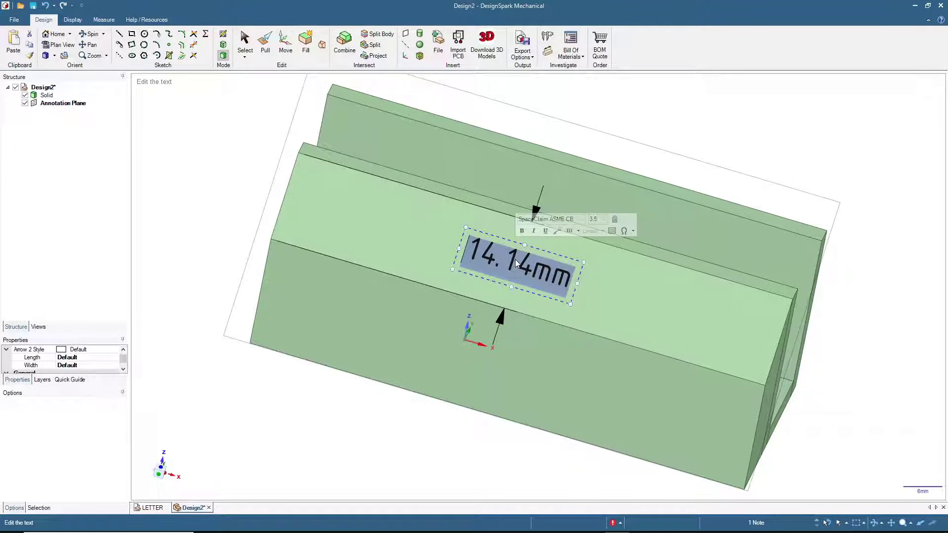
type("3D PRINTED")
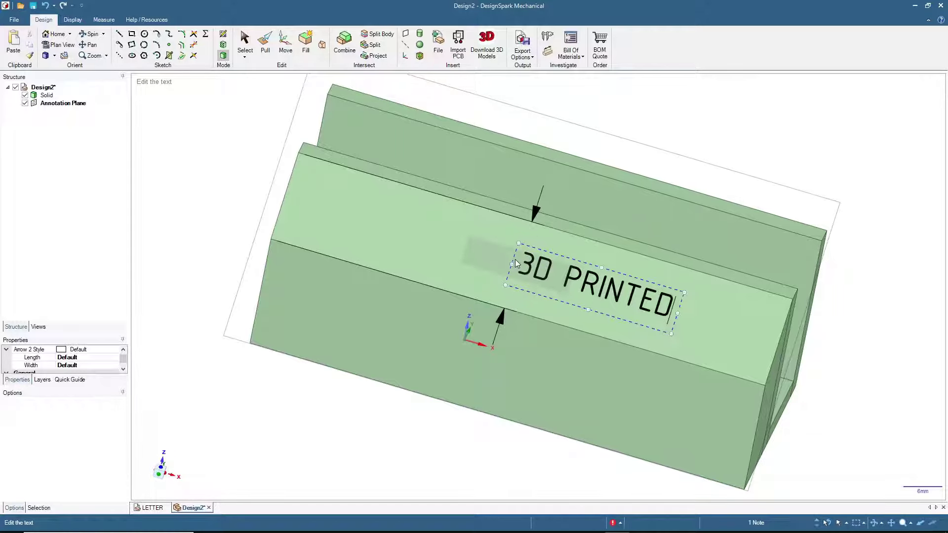
key("Escape")
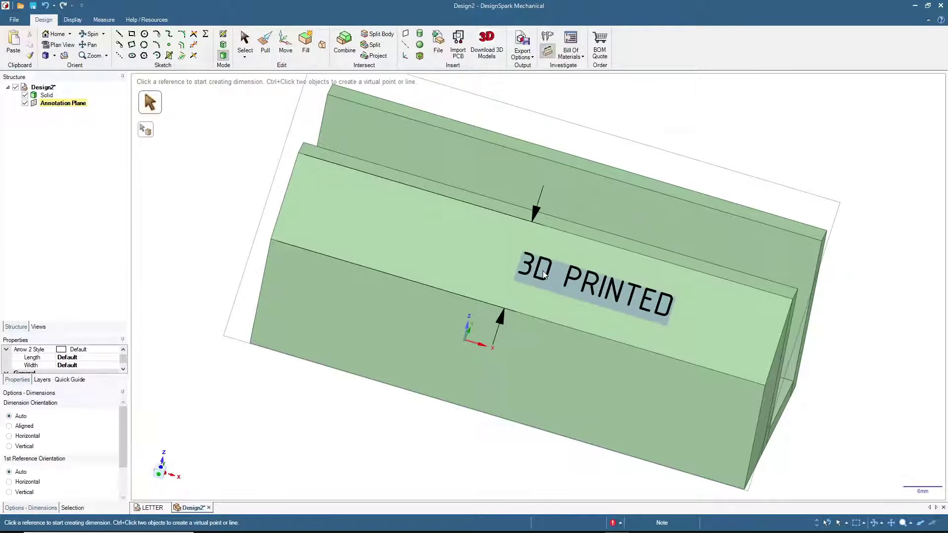
Format the '3D PRINTED' note with font size 10 and bold lettering.
right_click(591, 287)
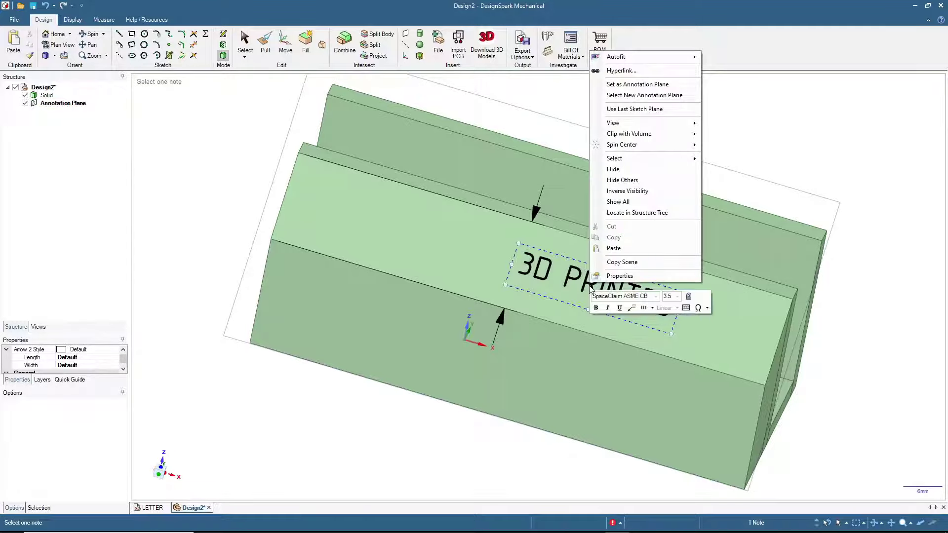
key("Escape")
double_click(433, 246)
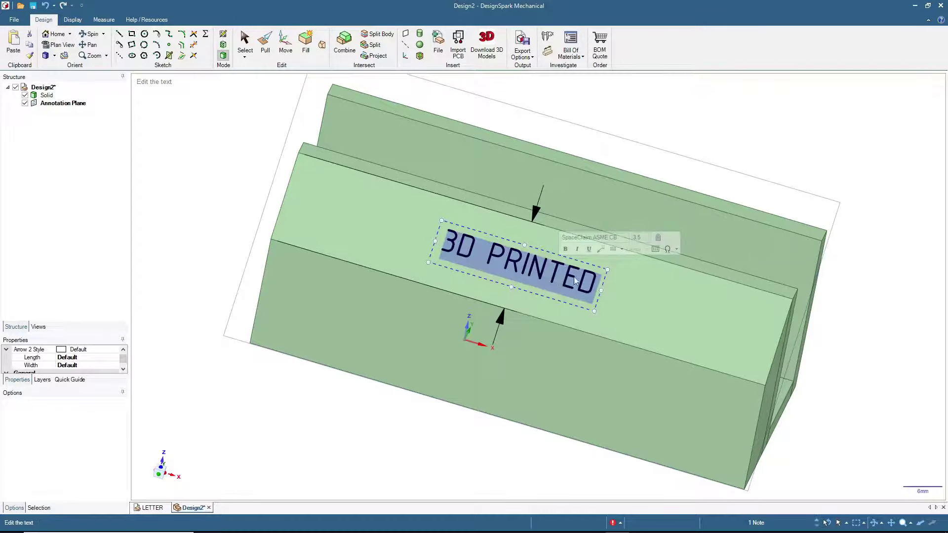
right_click(542, 270)
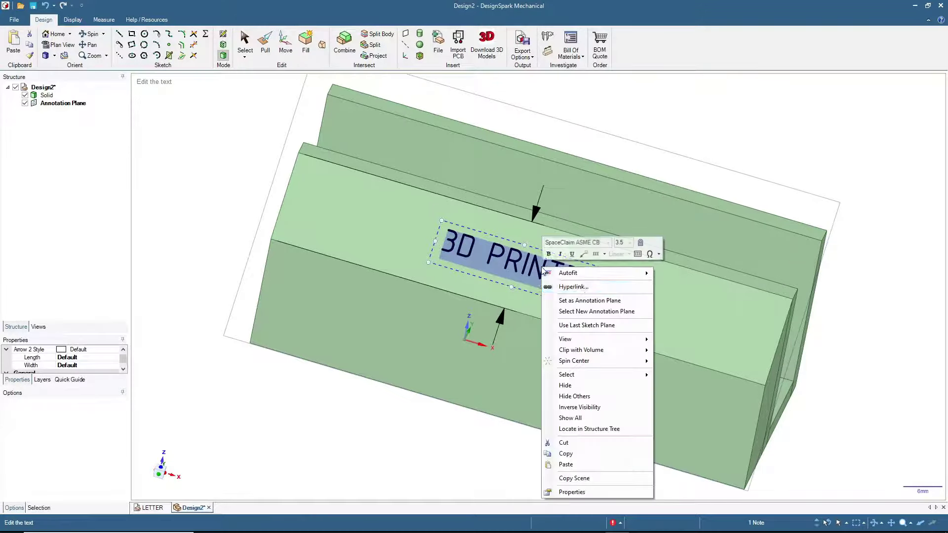
left_click(630, 242)
left_click(621, 295)
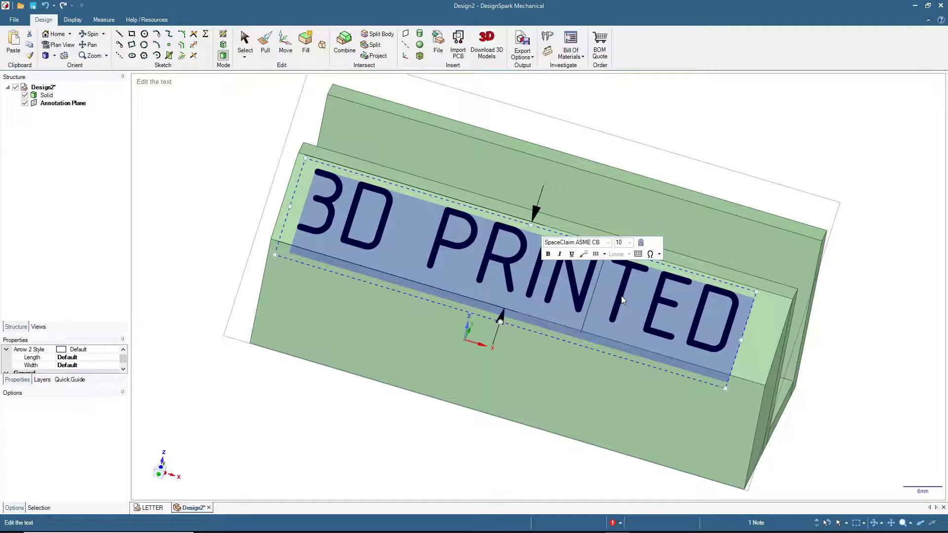
left_click(548, 254)
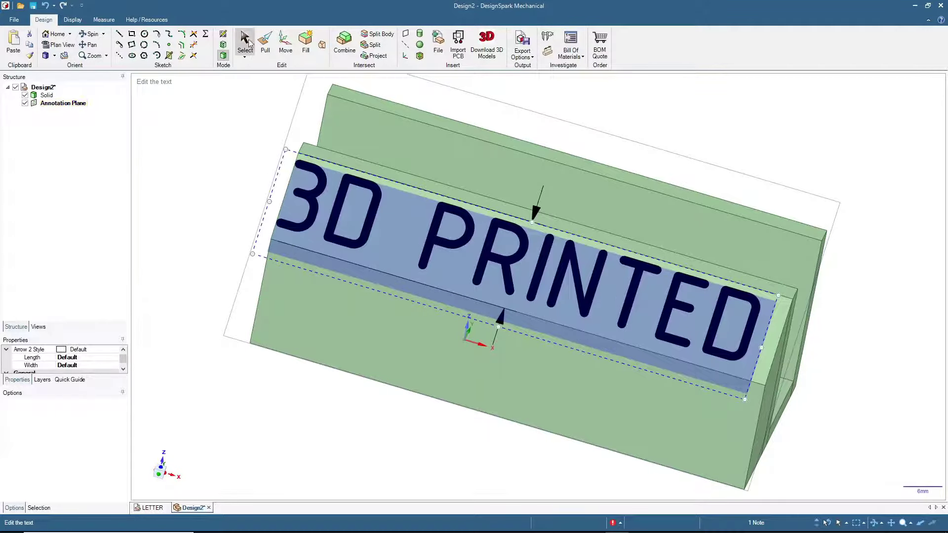
left_click(245, 41)
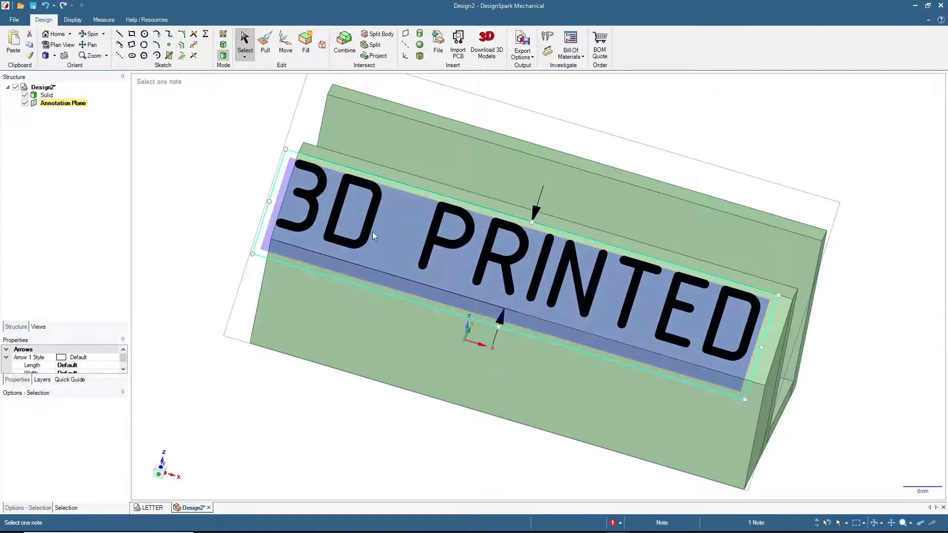
key("Escape")
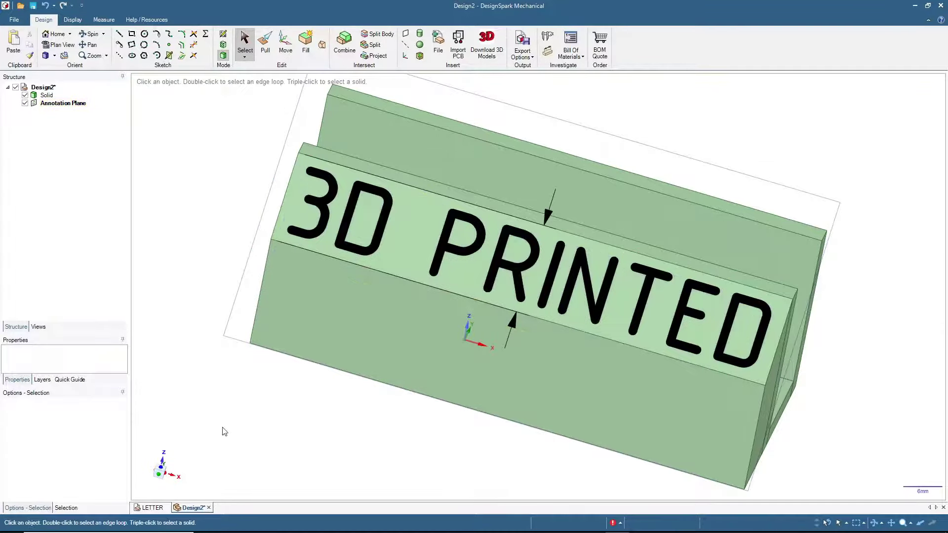
left_click(159, 476)
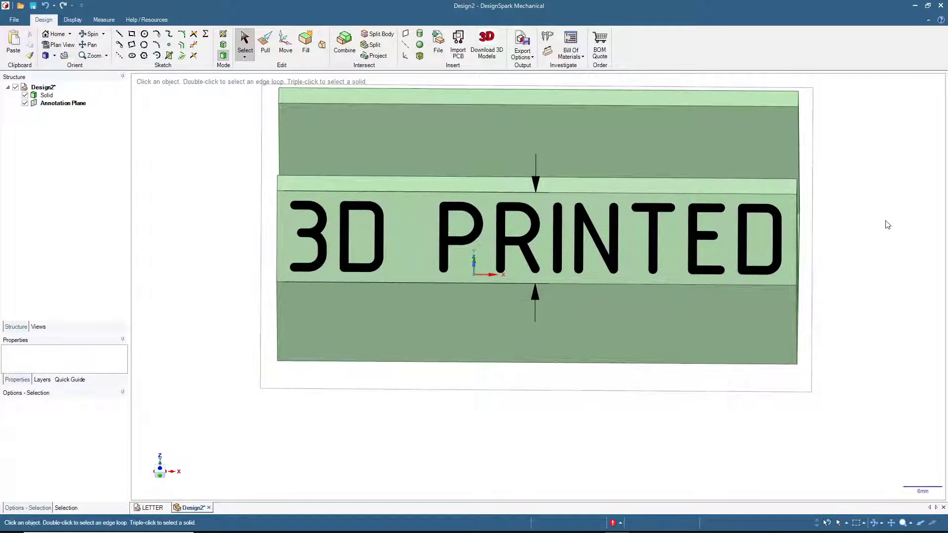
key("Escape")
middle_click_drag(169, 248, 197, 224)
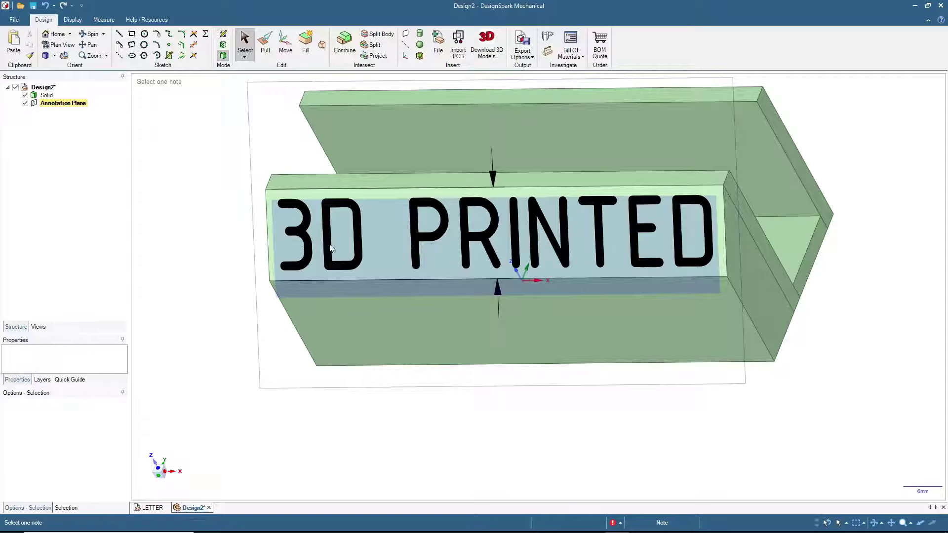
left_click(417, 269)
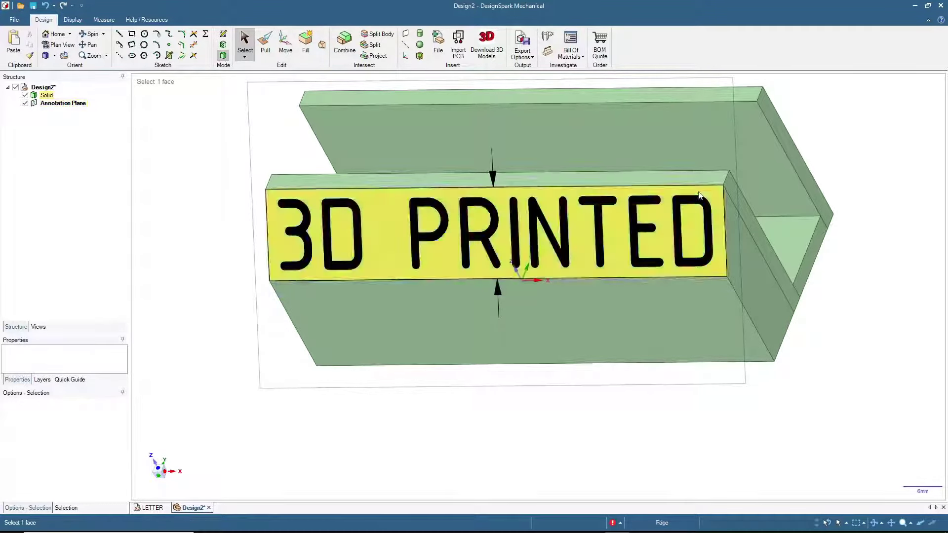
left_click(25, 104)
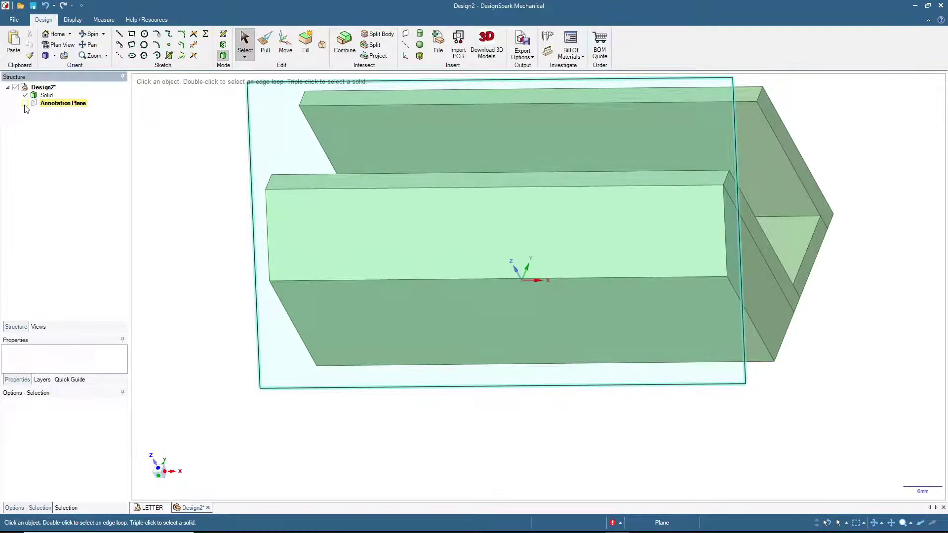
left_click(435, 251)
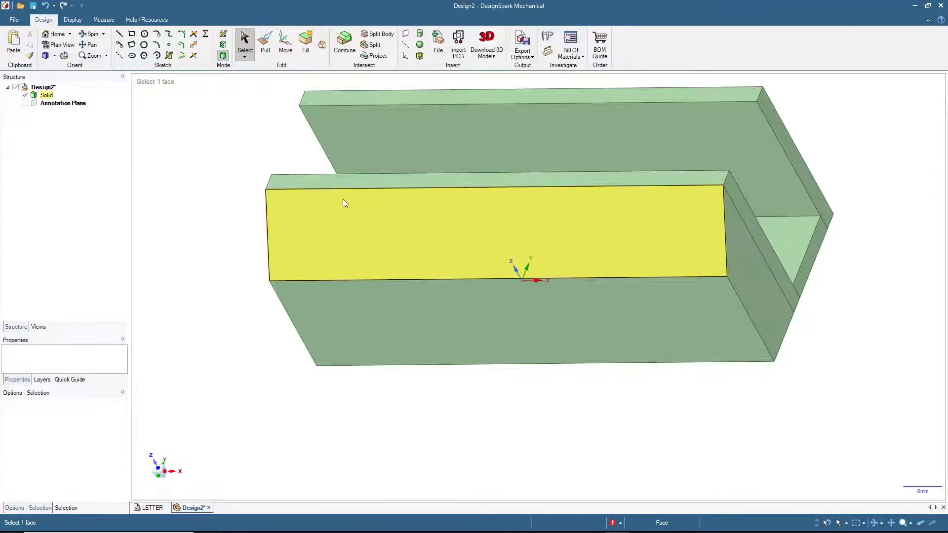
key("Escape")
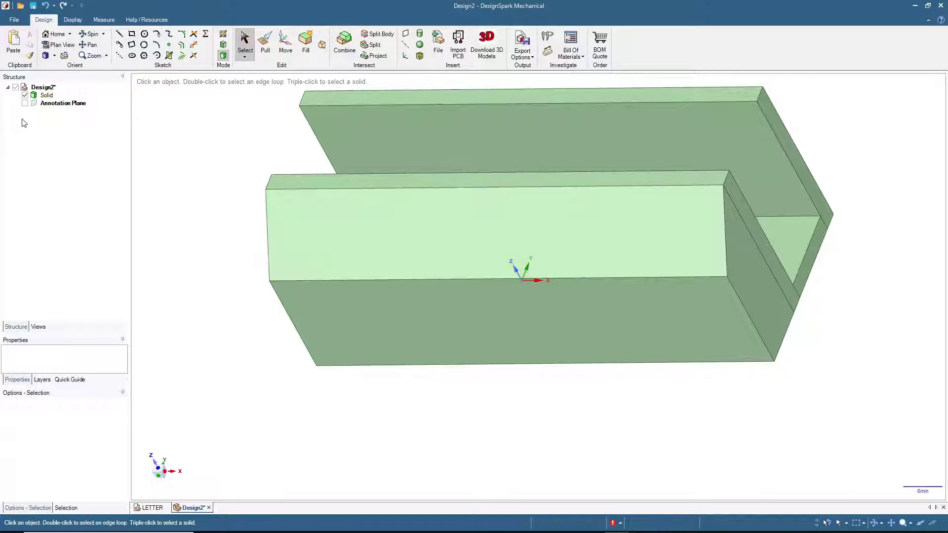
left_click(309, 223)
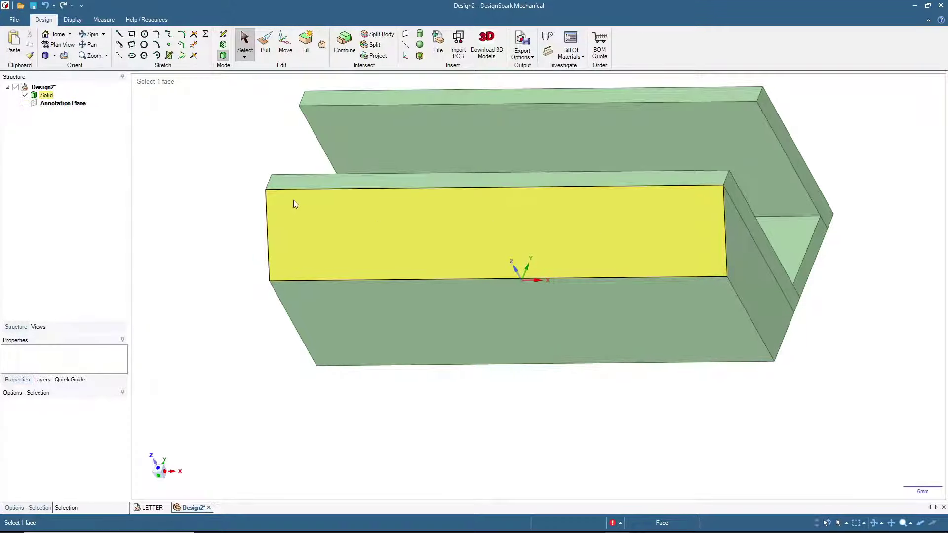
left_click(62, 103)
left_click(25, 103)
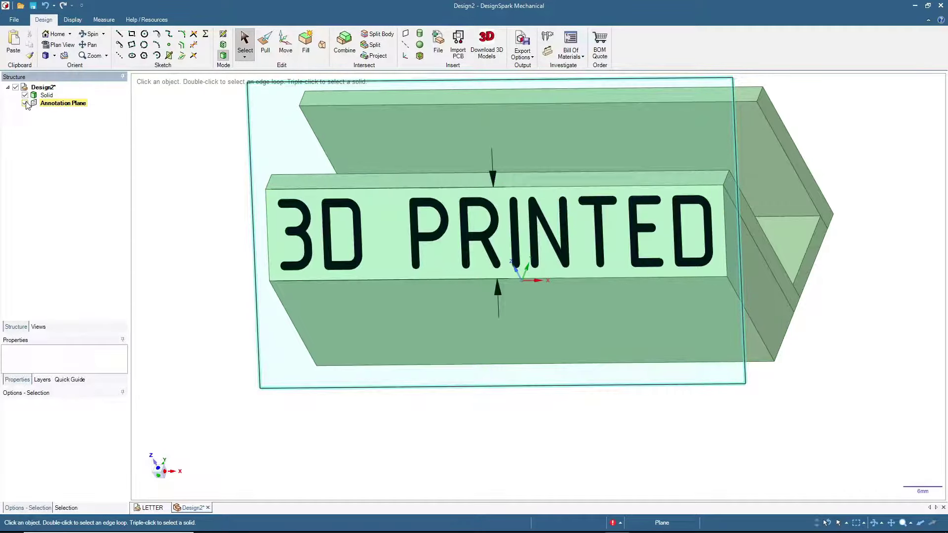
left_click(364, 203)
left_click(357, 217)
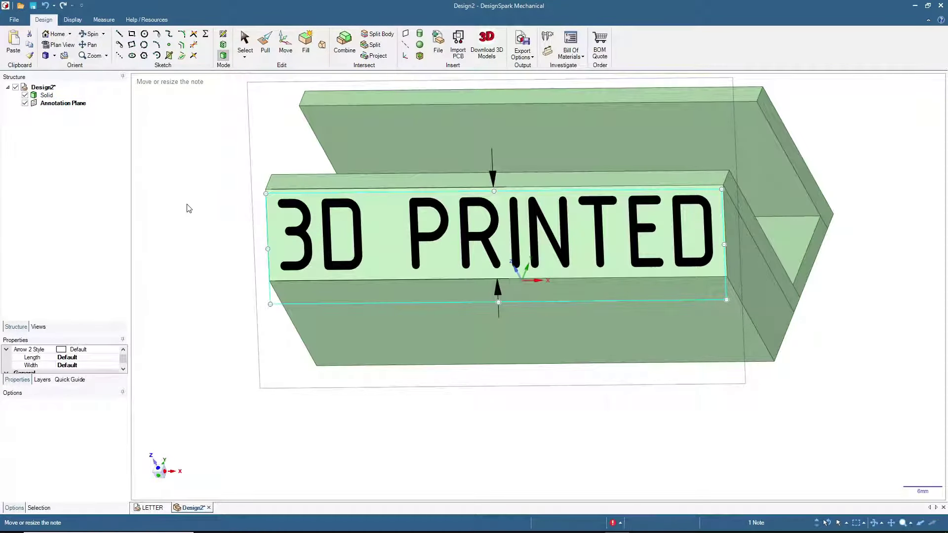
Project the '3D PRINTED' annotation text onto the slanted face using Intersect > Project.
left_click(374, 56)
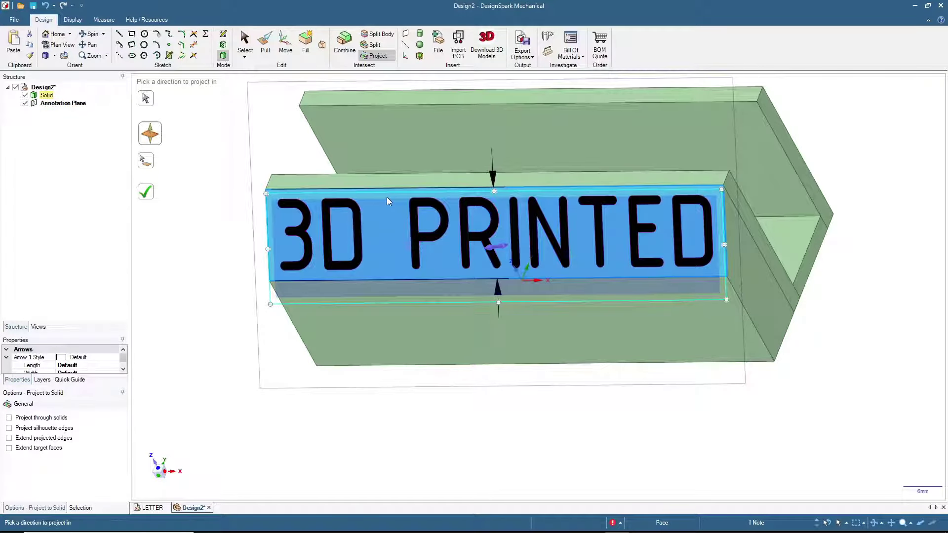
left_click(387, 198)
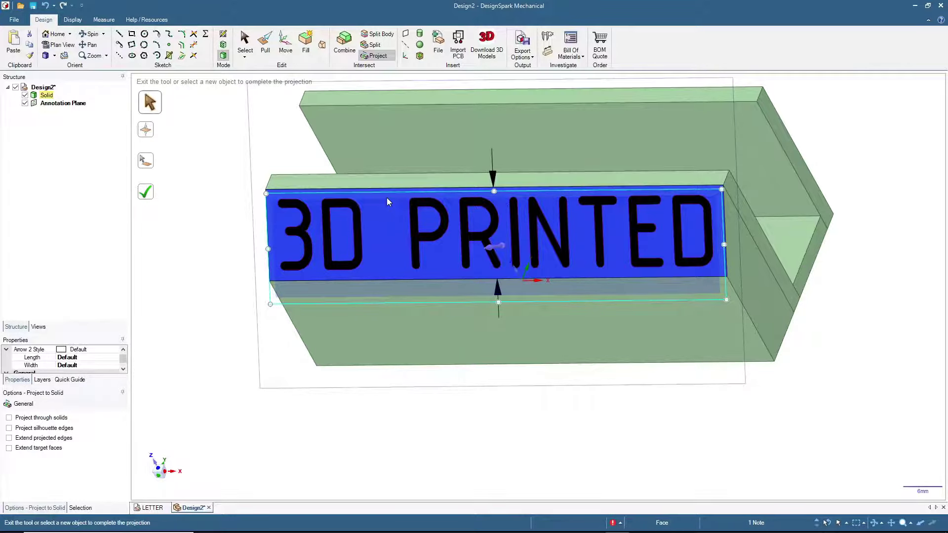
left_click(246, 42)
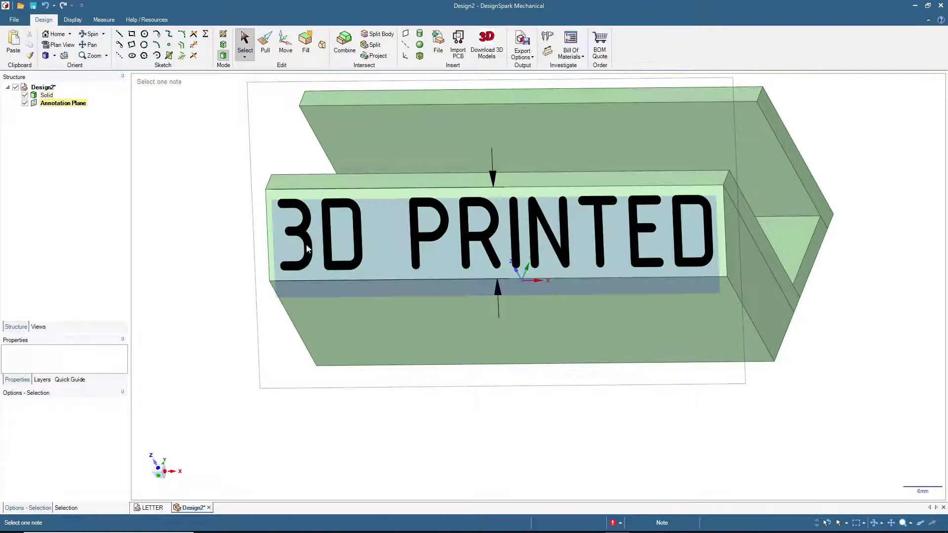
Hide the annotation plane and orbit to inspect the projected letter outlines on the slanted face.
left_click(24, 103)
middle_click_drag(197, 225, 186, 250)
left_click(654, 220)
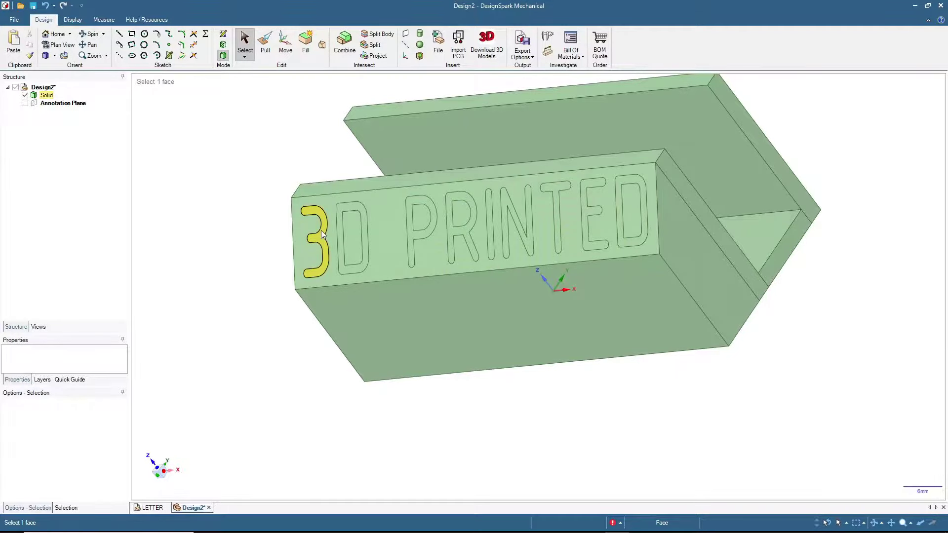
Select the 3 and D letter faces and pull them into the slanted face.
scroll(311, 241, "up", 10)
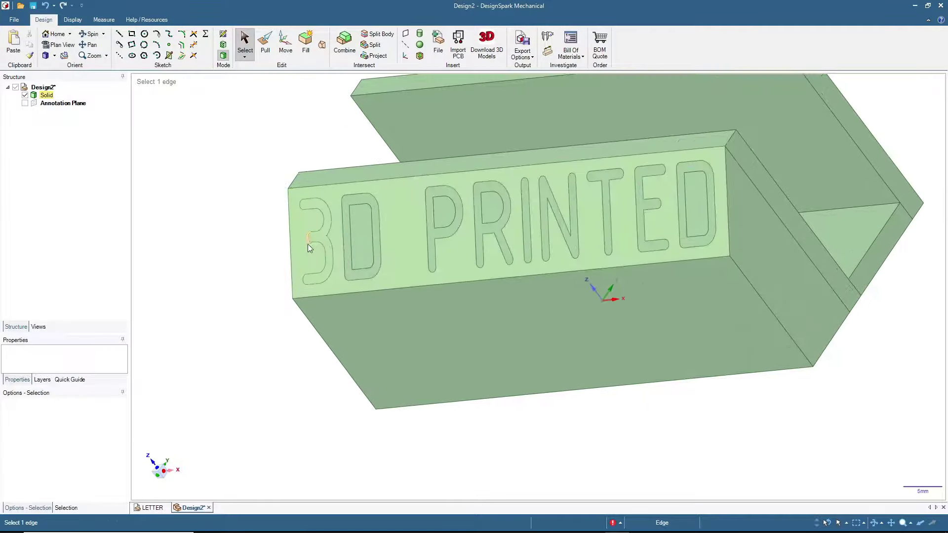
scroll(377, 225, "up", 2)
scroll(381, 231, "down", 10)
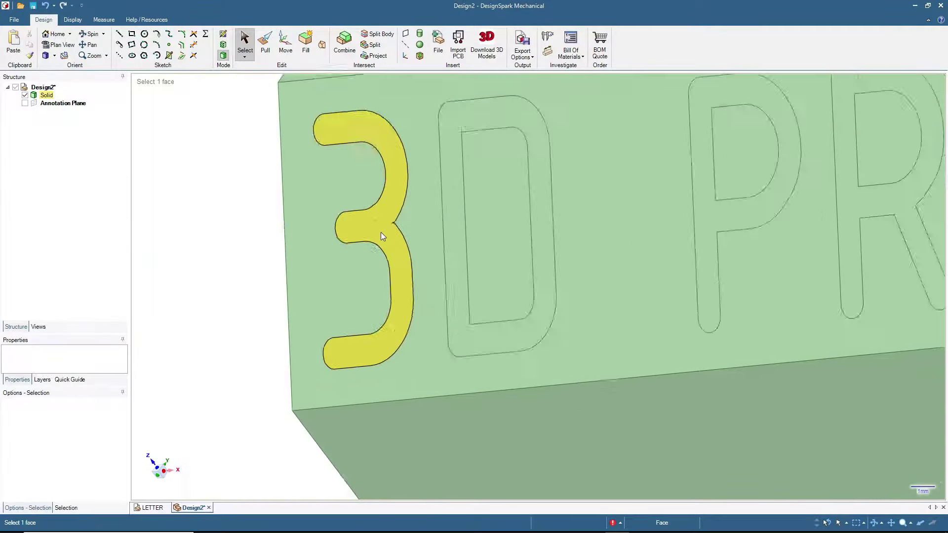
left_click(381, 229)
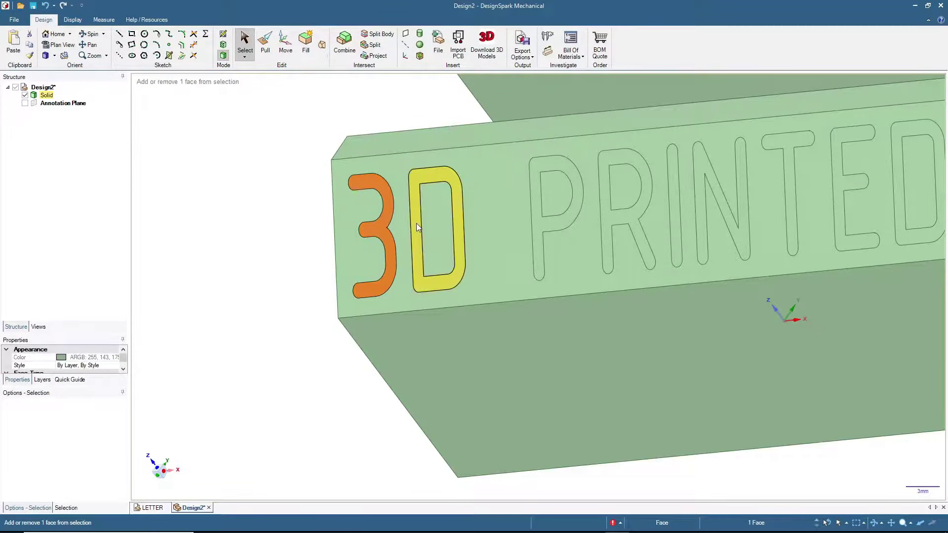
left_click(416, 222, "ctrl")
left_click(265, 43)
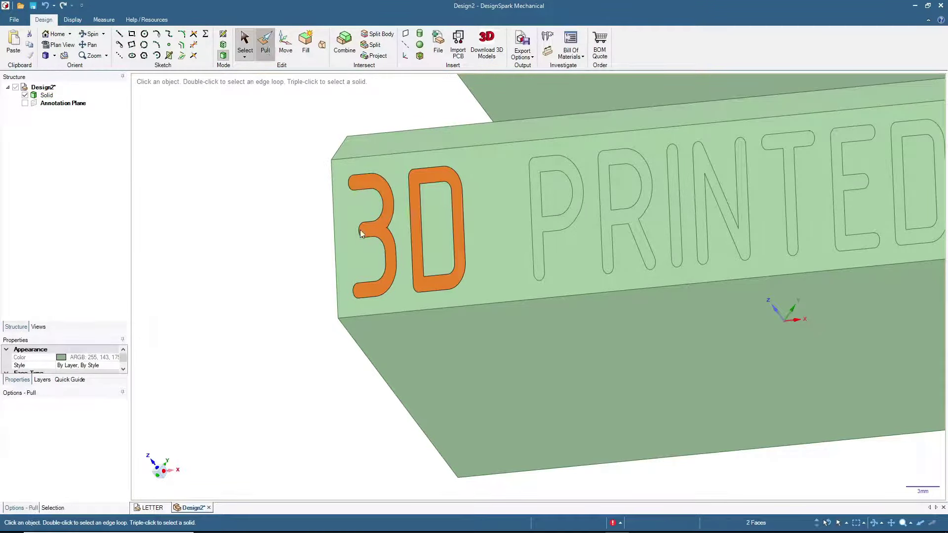
left_click_drag(377, 231, 375, 232)
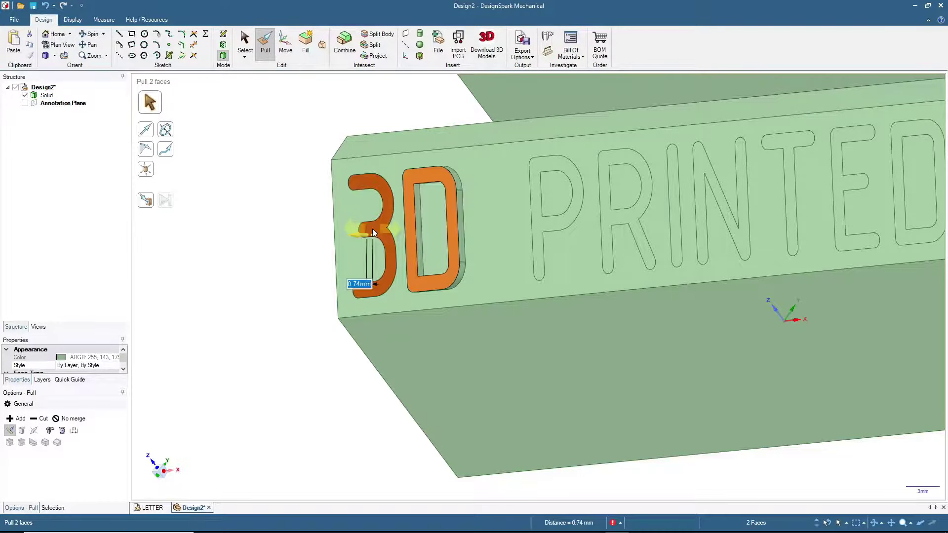
Drop the 3 from the pull so only the D stays recessed, then reselect the 3 face.
left_click(363, 236, "ctrl")
middle_click_drag(275, 289, 446, 251)
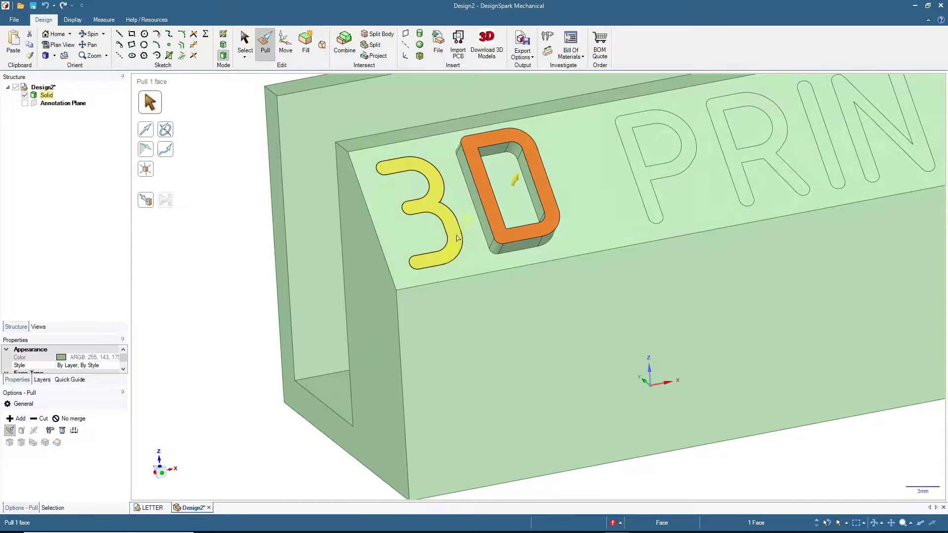
left_click(245, 43)
left_click(210, 164)
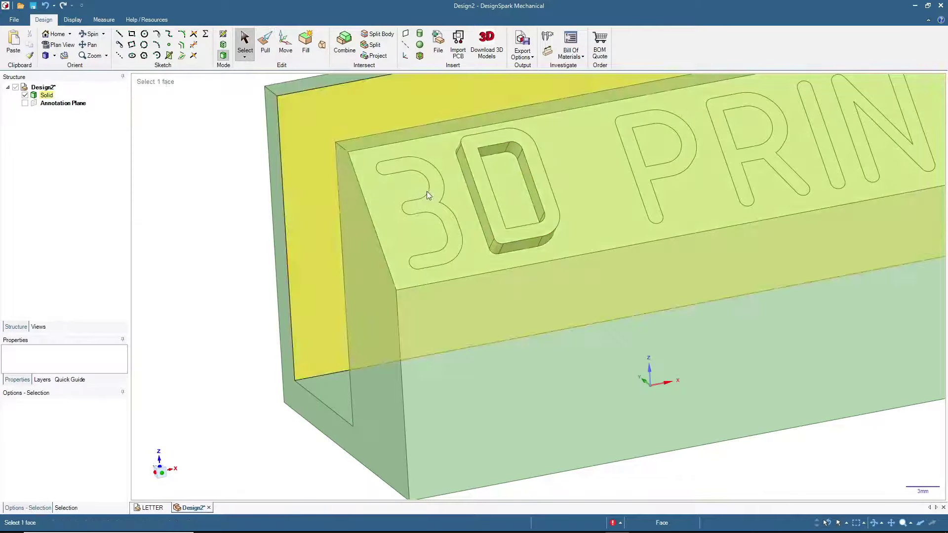
left_click(435, 214)
scroll(437, 215, "down", 1)
scroll(436, 214, "up", 12)
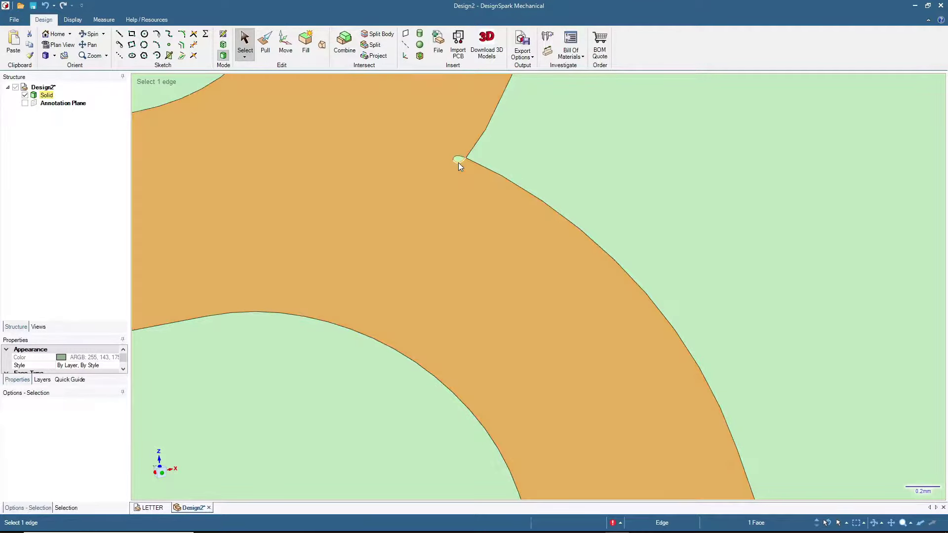
Fill the stray tiny edge loop on the 3.
left_click(458, 162)
left_click(304, 42)
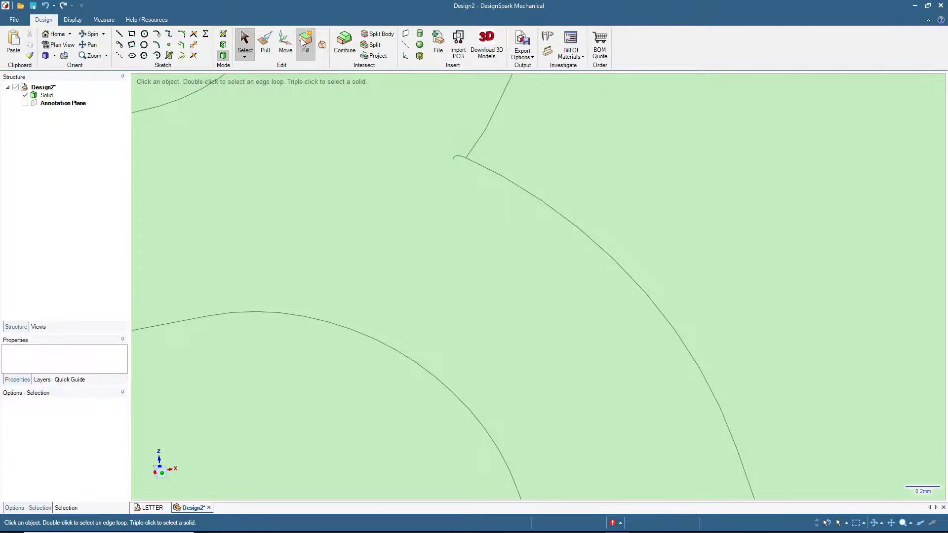
scroll(383, 187, "down", 10)
scroll(380, 186, "down", 2)
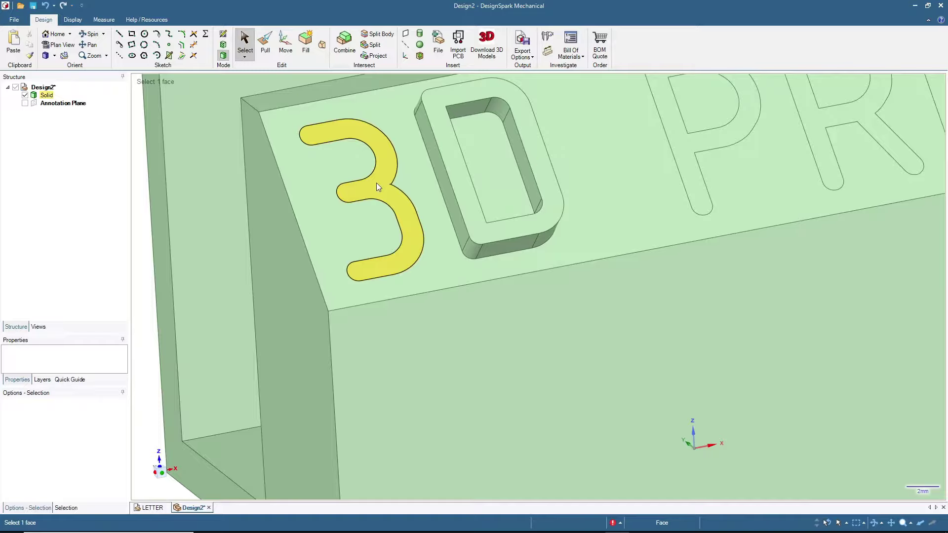
Pull the 3 face 2 mm into the block to match the D.
left_click(377, 183)
scroll(201, 195, "up", 4)
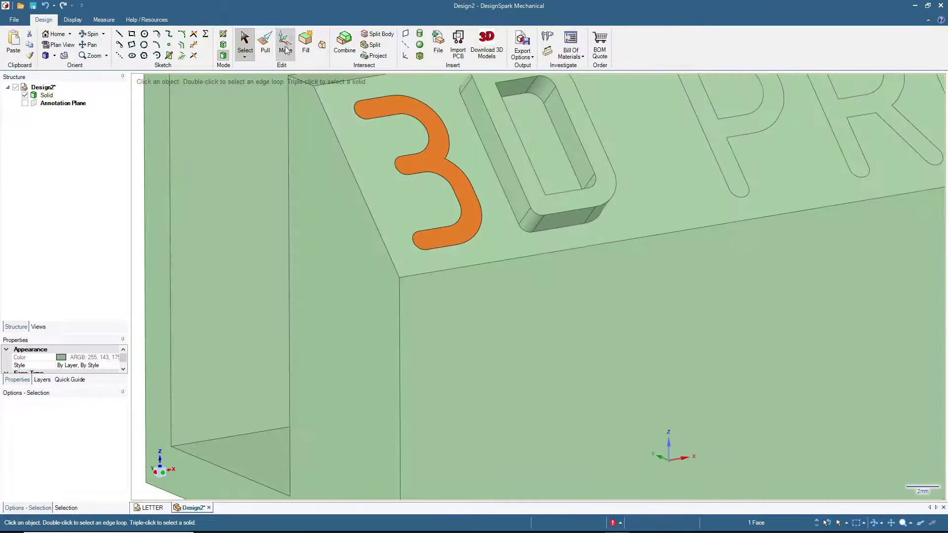
left_click(265, 42)
left_click_drag(431, 152, 436, 152)
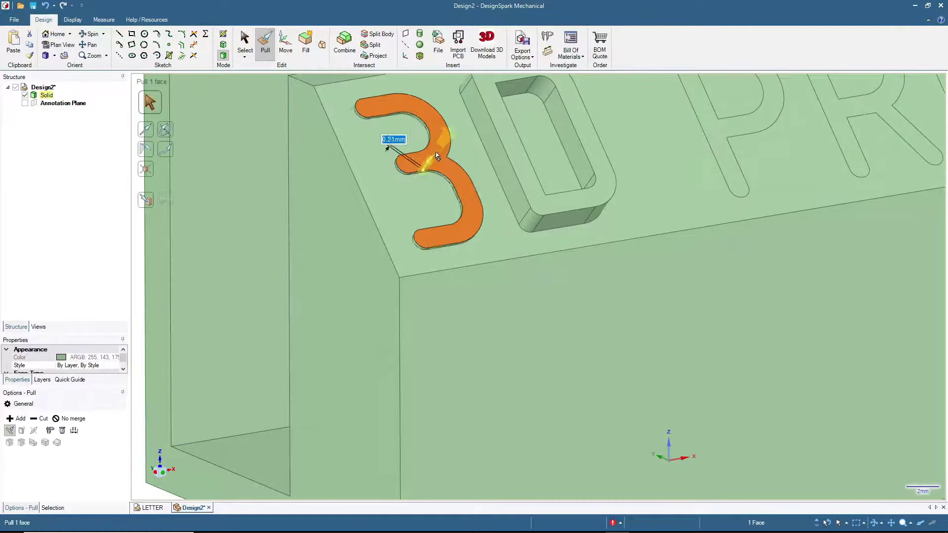
type("2")
key("Return")
left_click(245, 42)
scroll(407, 232, "down", 5)
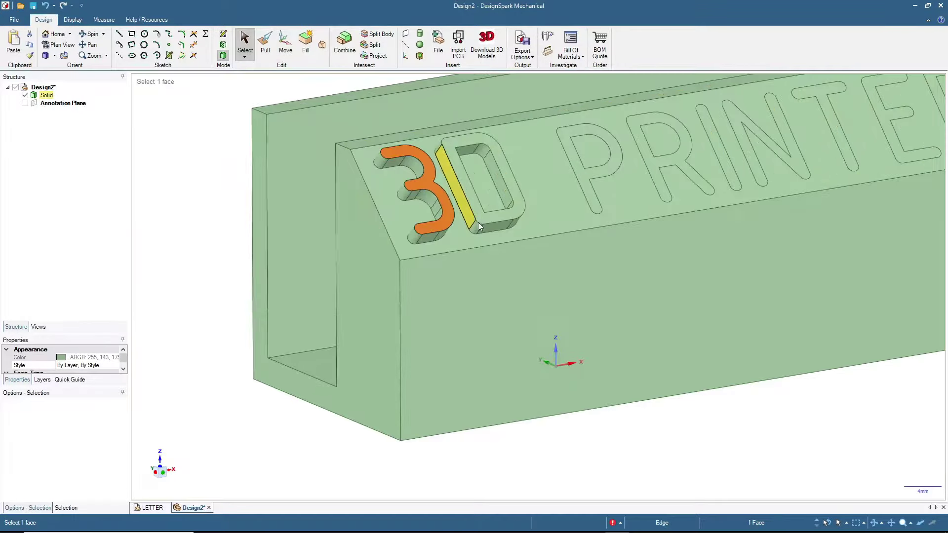
scroll(918, 220, "up", 3)
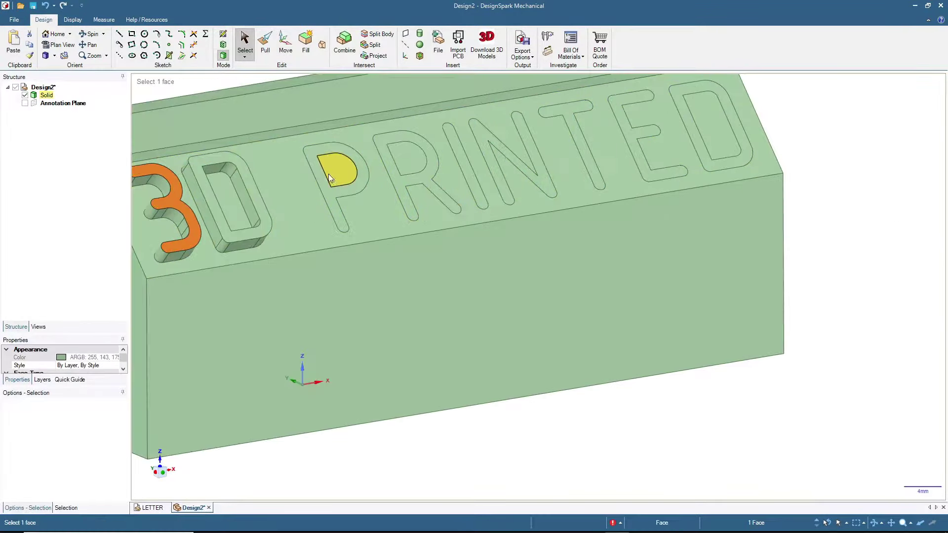
Select the faces of the P, R, I, N, T, E and D letters.
left_click(342, 191)
left_click(420, 177, "ctrl")
left_click(467, 167, "ctrl")
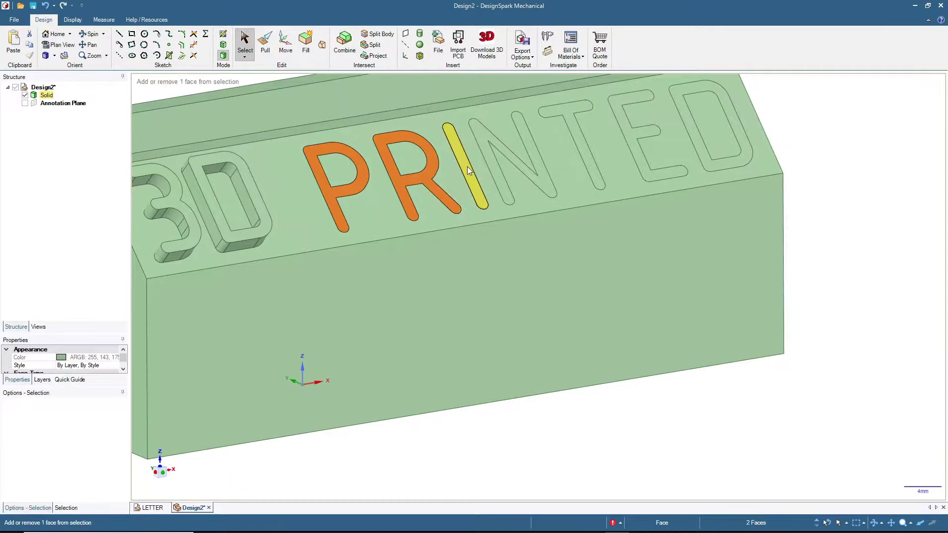
left_click(537, 156, "ctrl")
left_click(584, 147, "ctrl")
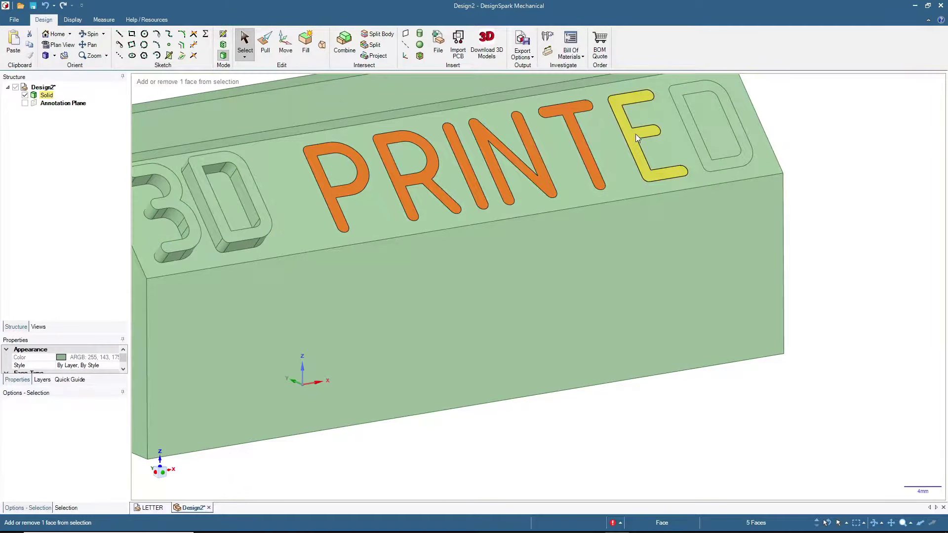
left_click(635, 134, "ctrl")
left_click(685, 115, "ctrl")
scroll(514, 262, "down", 2)
middle_click_drag(514, 262, 554, 247)
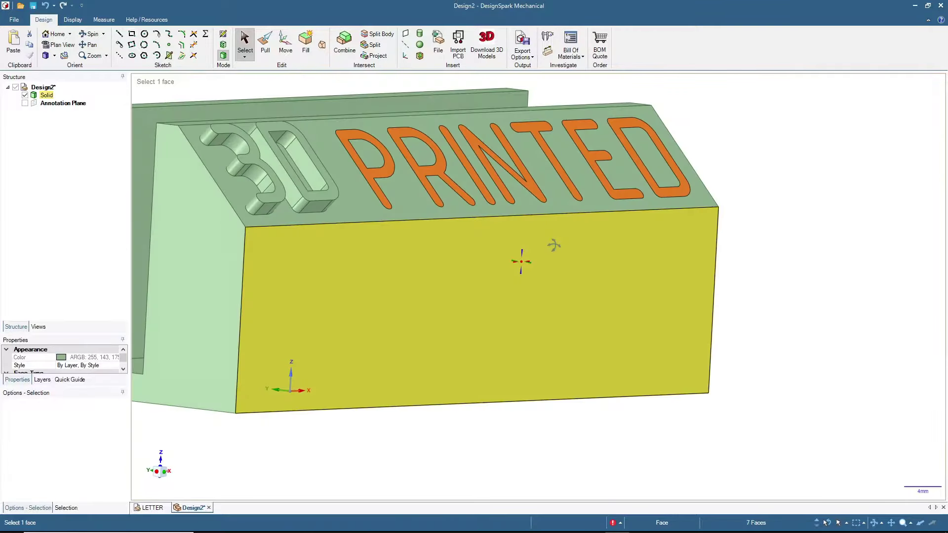
Pull the selected PRINTED letter faces up 2 mm from the slanted face.
left_click(264, 43)
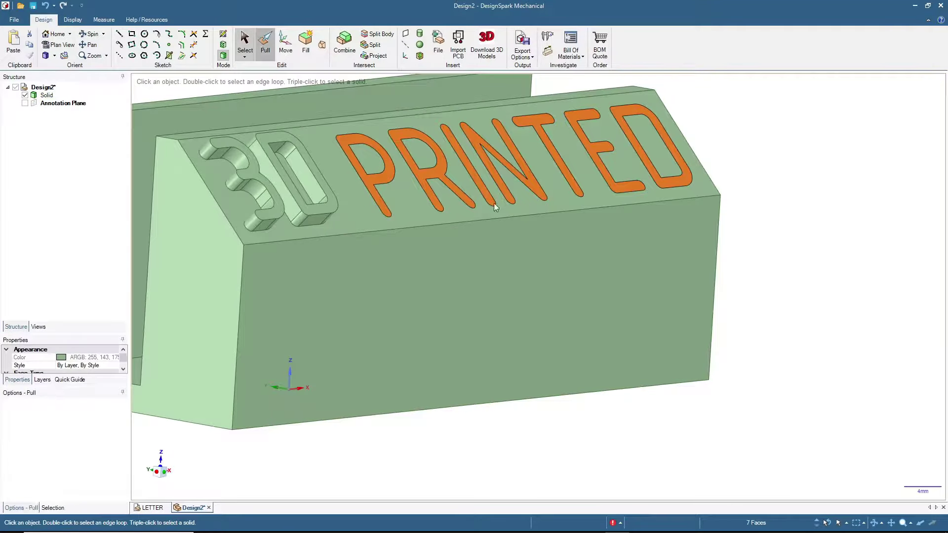
left_click_drag(489, 190, 489, 192)
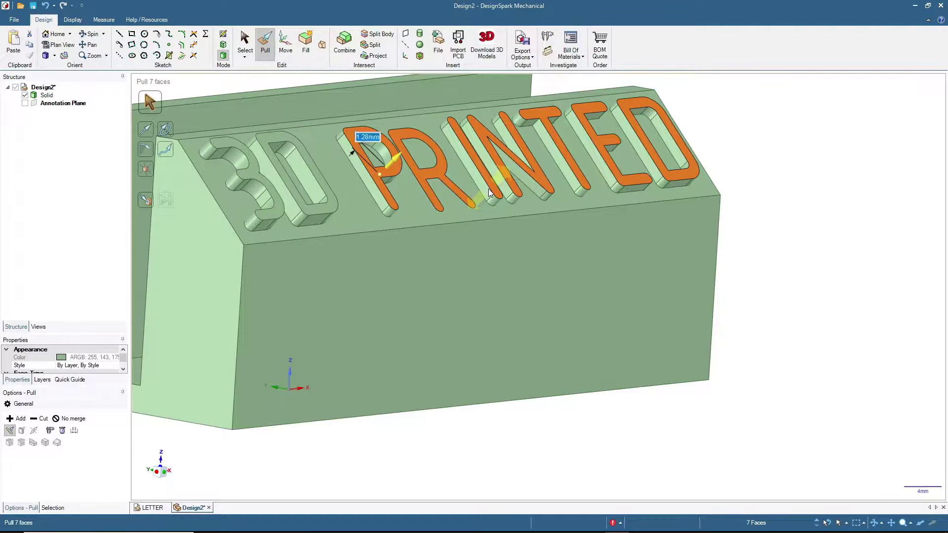
type("2")
key("Return")
left_click(246, 43)
Zoom in on the R and inspect its stray tiny edge, then clear the selection.
scroll(460, 164, "up", 5)
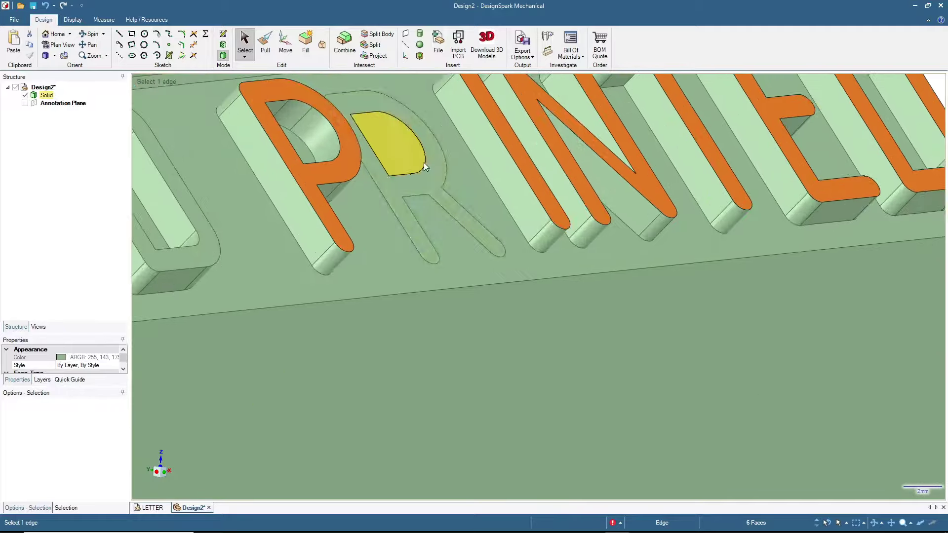
scroll(421, 204, "up", 5)
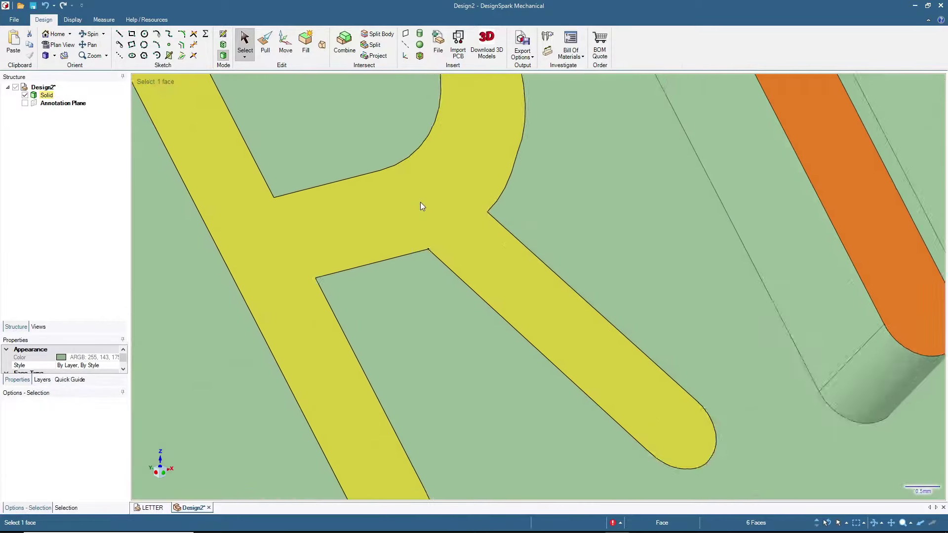
scroll(419, 202, "up", 1)
scroll(422, 320, "up", 5)
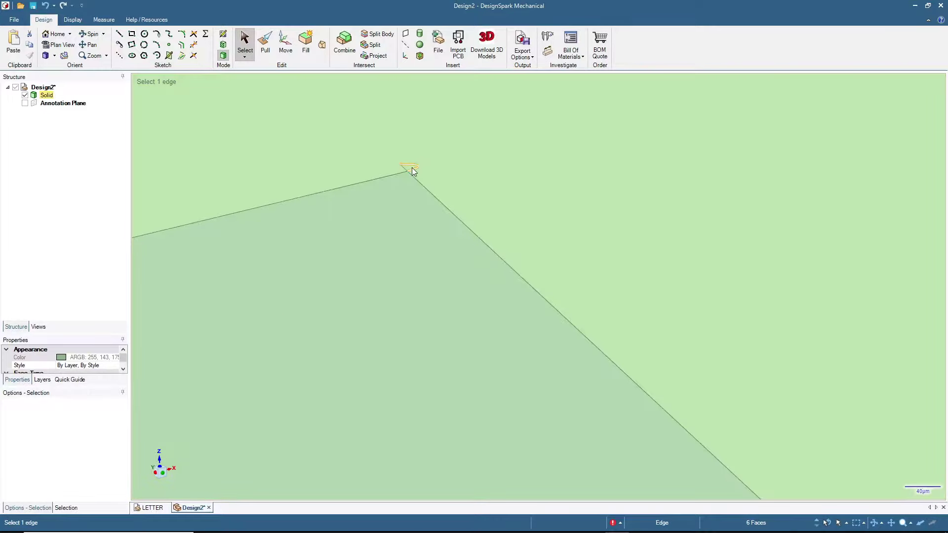
left_click(415, 171)
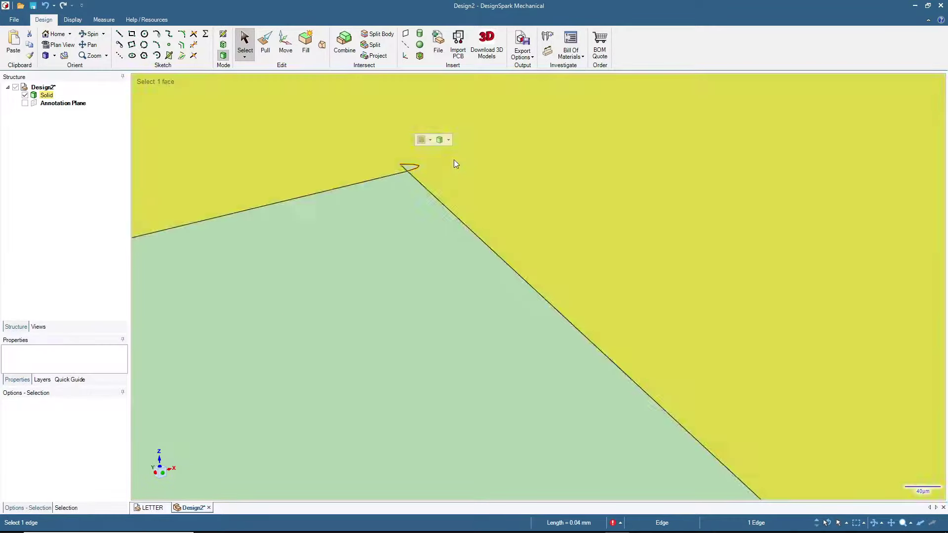
key("Escape")
Select the flush R face and start the Pull tool with P.
scroll(419, 170, "down", 10)
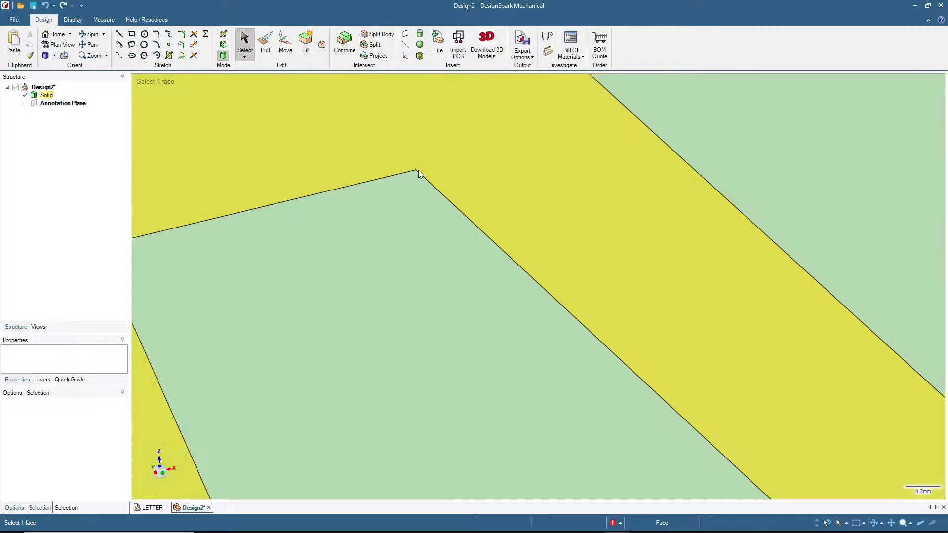
left_click(422, 180)
middle_click_drag(419, 176, 414, 171)
key("p")
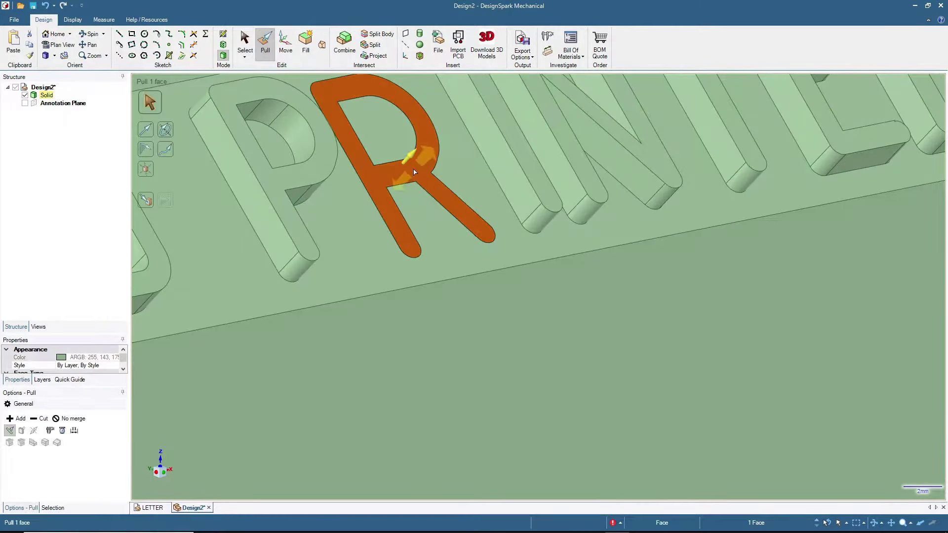